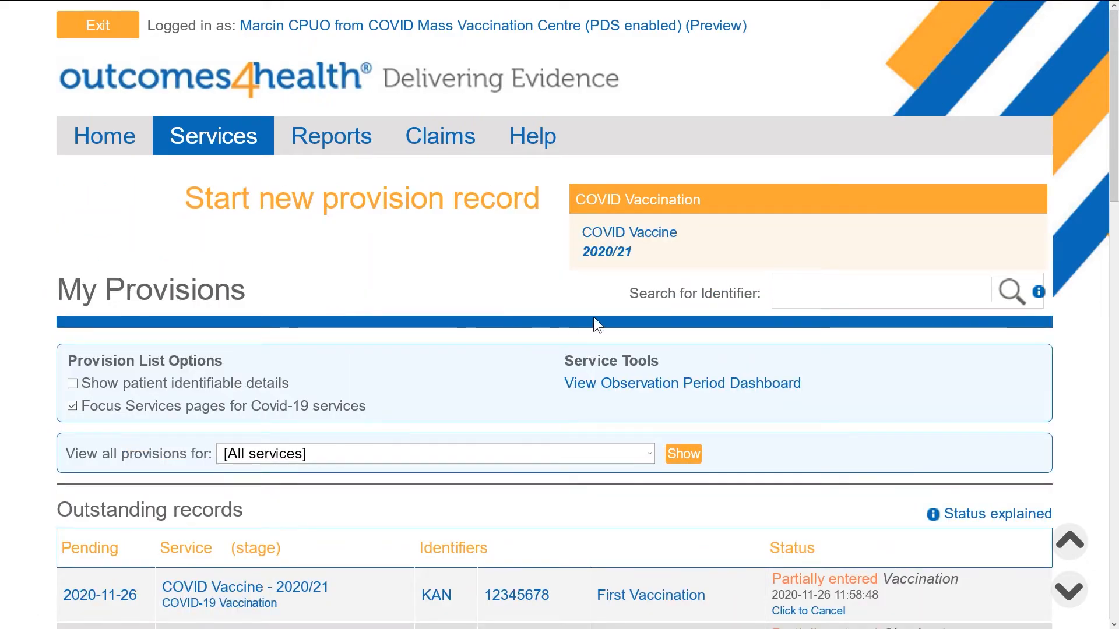
- Start a COVID Vaccine 2020/21 record, set the signed-in user as Pre-Screener and enter the booking reference
{"action": "left_click", "coordinate": [797, 251]}
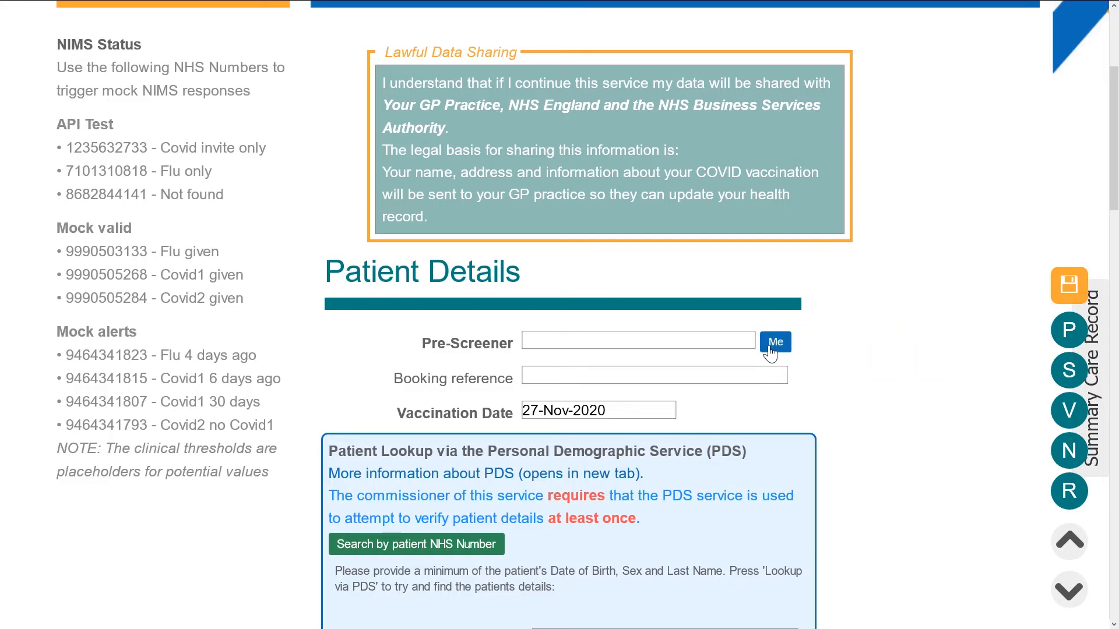
{"action": "left_click", "coordinate": [775, 344]}
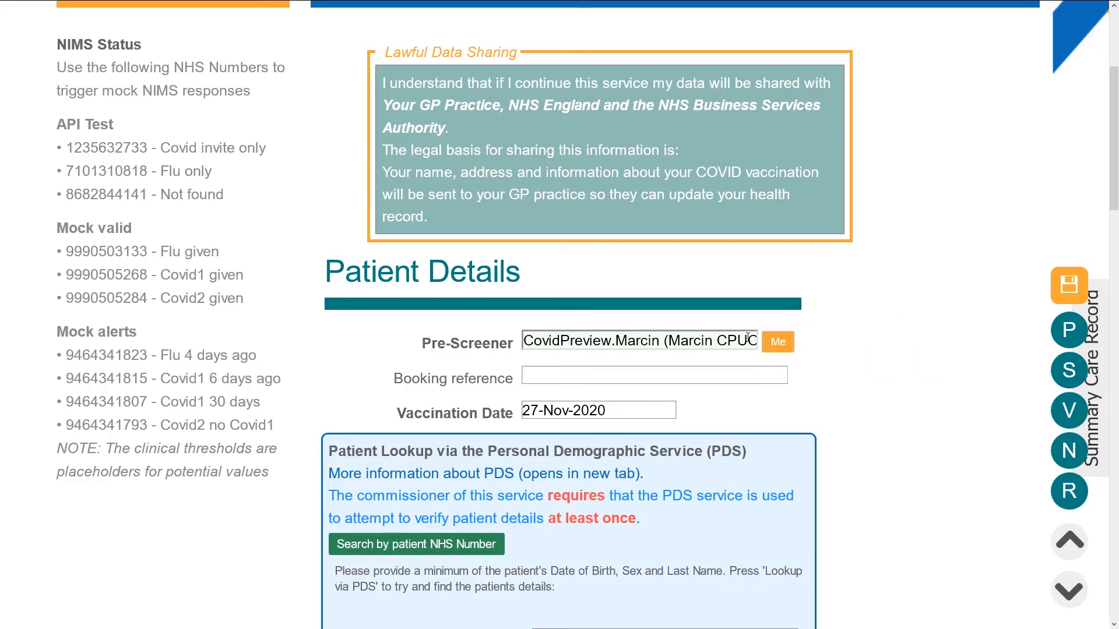
{"action": "triple_click", "coordinate": [748, 338]}
{"action": "key", "text": "BackSpace"}
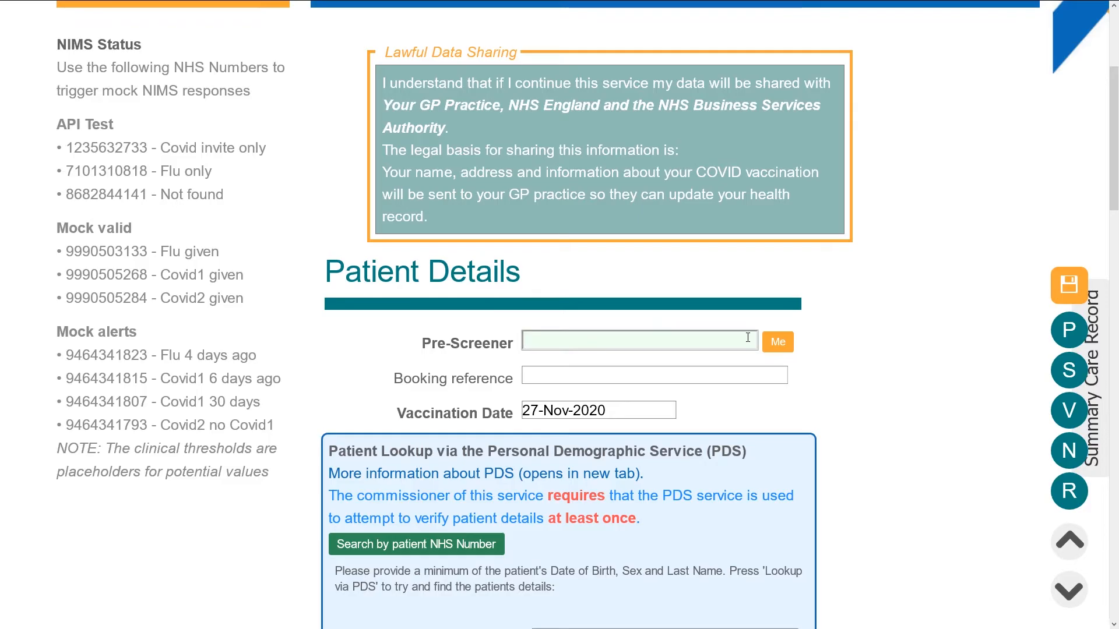
{"action": "type", "text": "marcin"}
{"action": "left_click", "coordinate": [724, 374]}
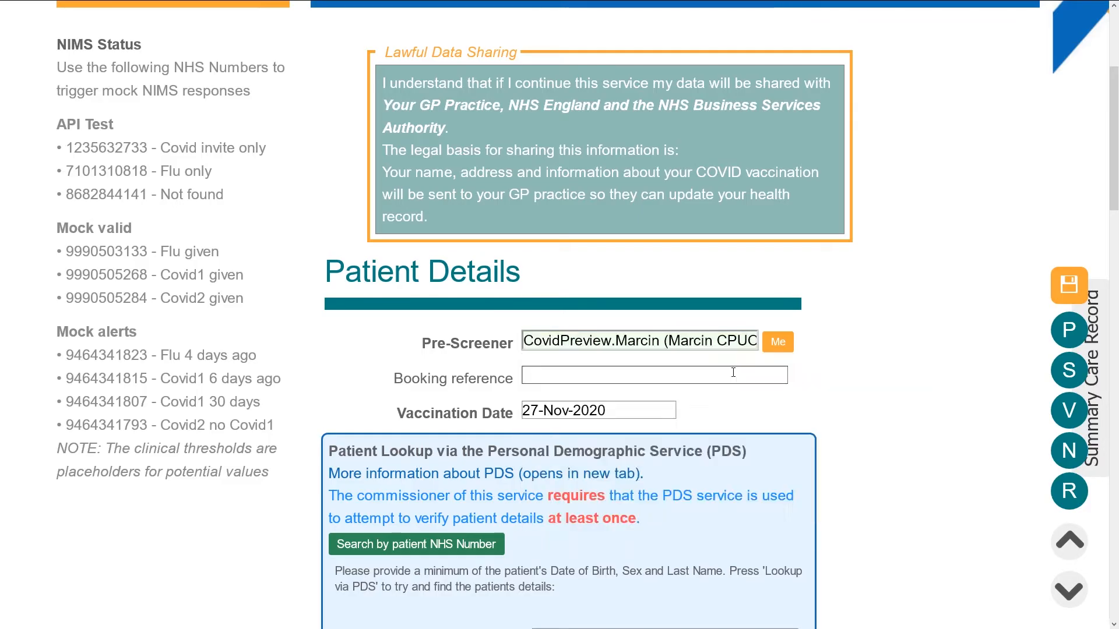
{"action": "left_click", "coordinate": [722, 374]}
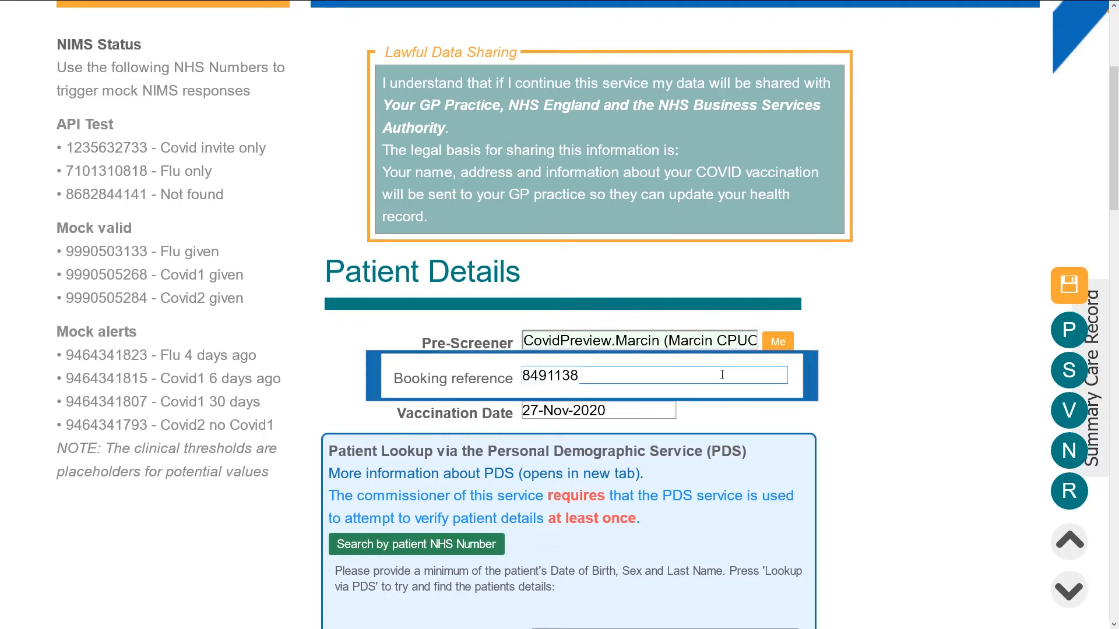
{"action": "scroll", "coordinate": [901, 387], "scroll_direction": "down", "scroll_amount": 7}
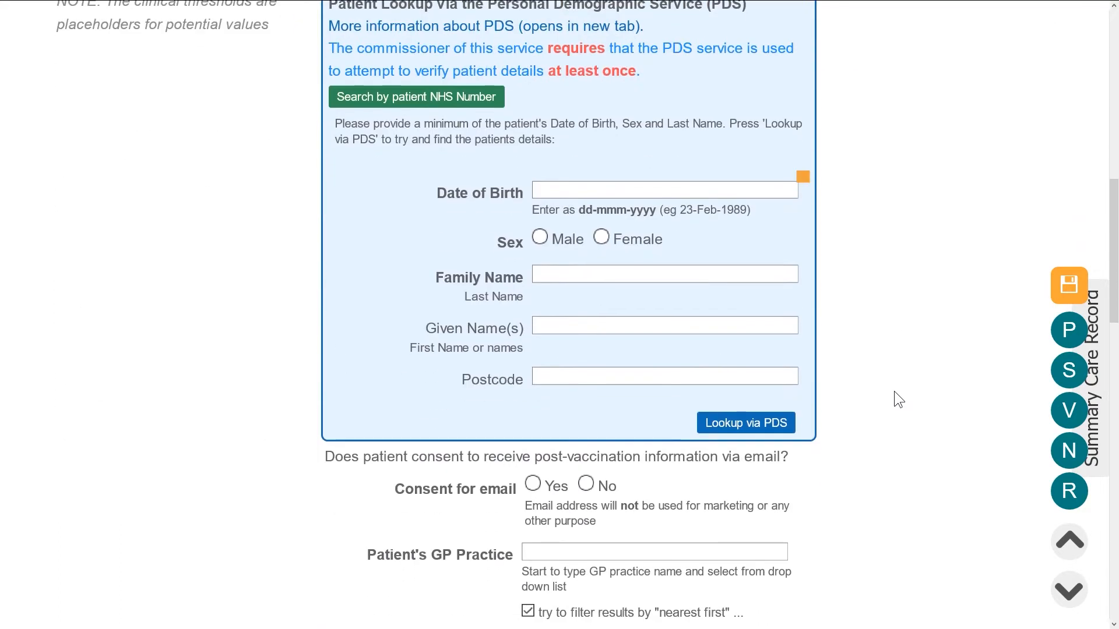
{"action": "left_click", "coordinate": [590, 186]}
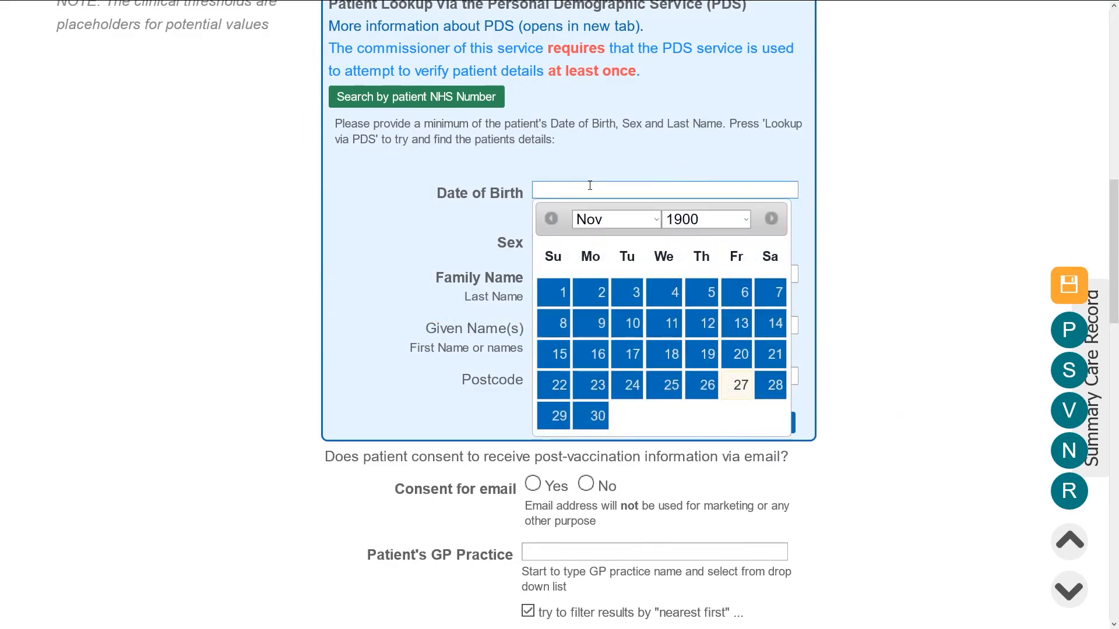
{"action": "left_click", "coordinate": [535, 235]}
{"action": "left_click", "coordinate": [542, 270]}
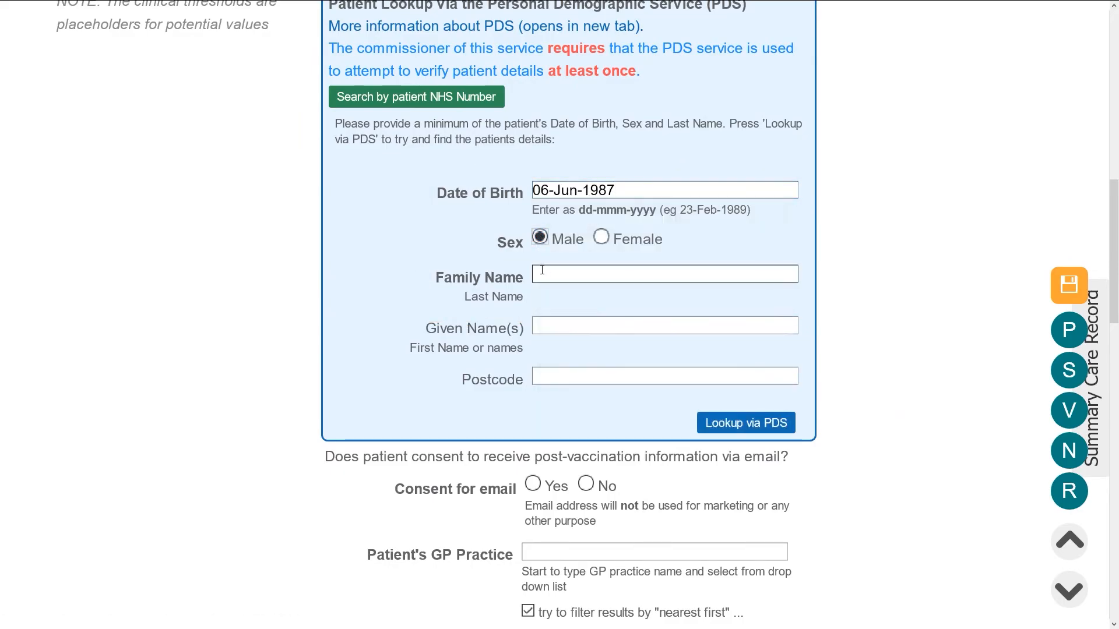
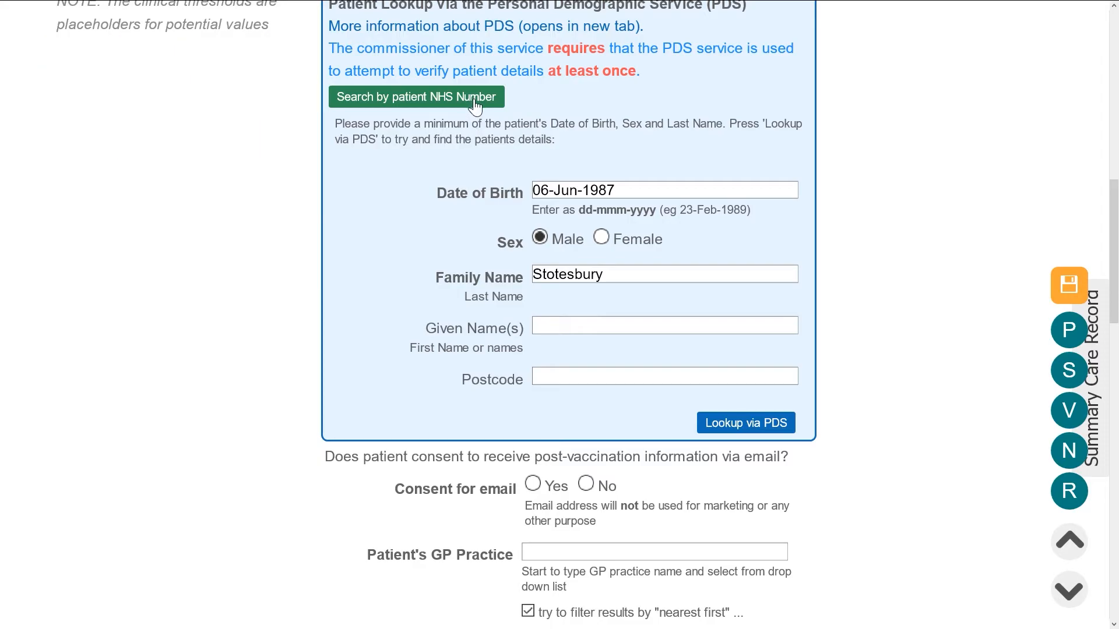
- Look the patient up via PDS and confirm the returned match
{"action": "left_click", "coordinate": [712, 415]}
{"action": "scroll", "coordinate": [821, 532], "scroll_direction": "down", "scroll_amount": 5}
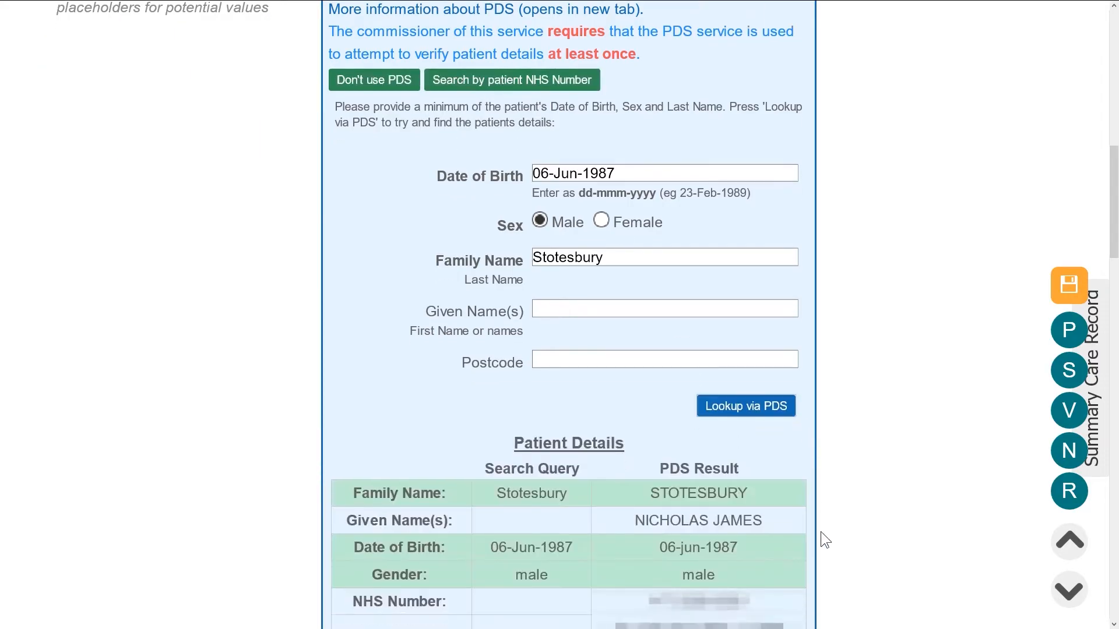
{"action": "scroll", "coordinate": [821, 531], "scroll_direction": "down", "scroll_amount": 5}
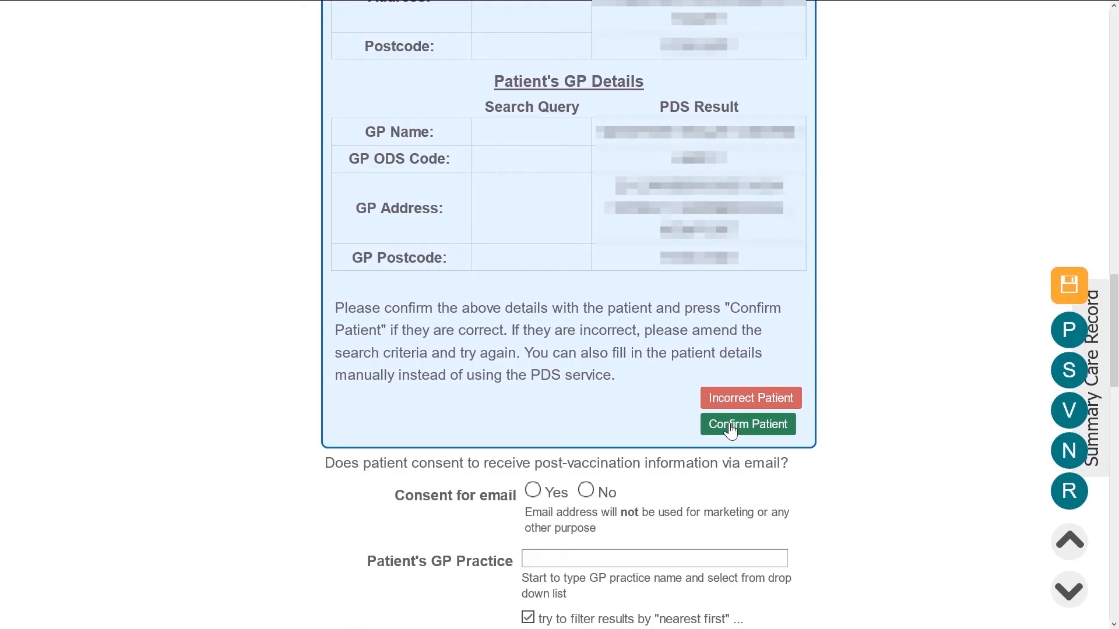
{"action": "scroll", "coordinate": [731, 431], "scroll_direction": "up", "scroll_amount": 10}
{"action": "left_click_drag", "start_coordinate": [429, 330], "coordinate": [526, 332]}
{"action": "left_click", "coordinate": [464, 379]}
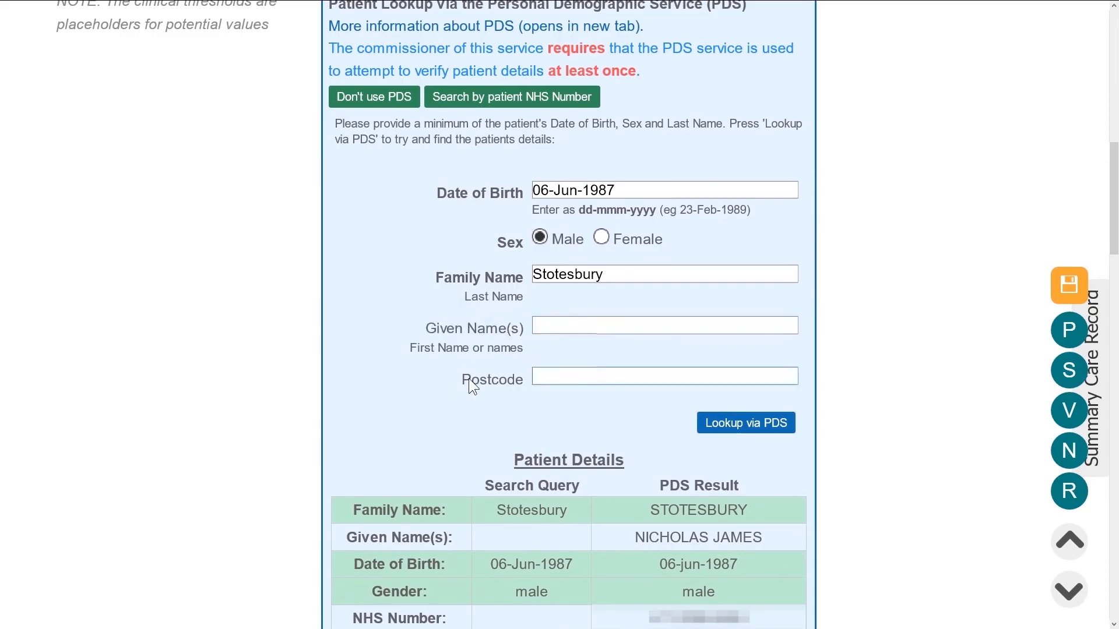
{"action": "left_click", "coordinate": [837, 386]}
{"action": "scroll", "coordinate": [837, 386], "scroll_direction": "down", "scroll_amount": 10}
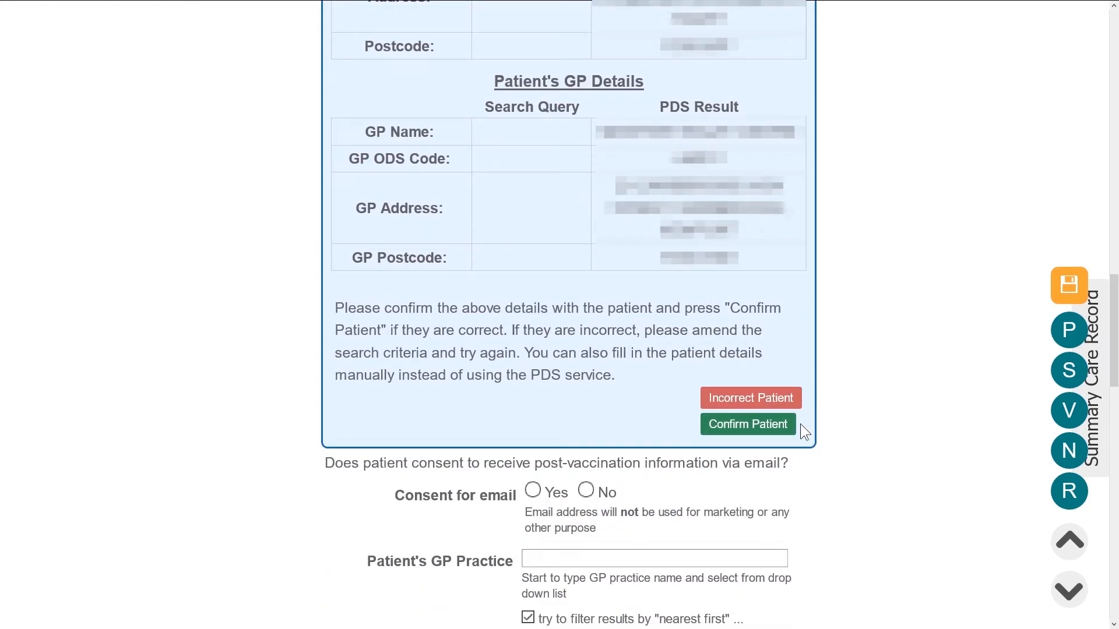
{"action": "left_click", "coordinate": [747, 424]}
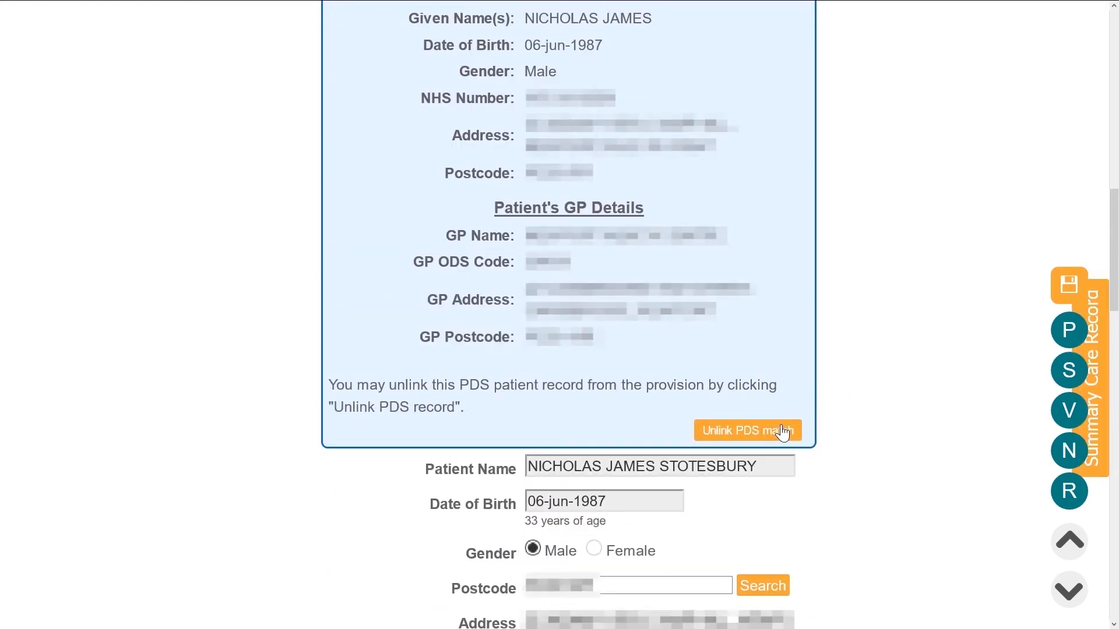
{"action": "left_click", "coordinate": [1092, 427]}
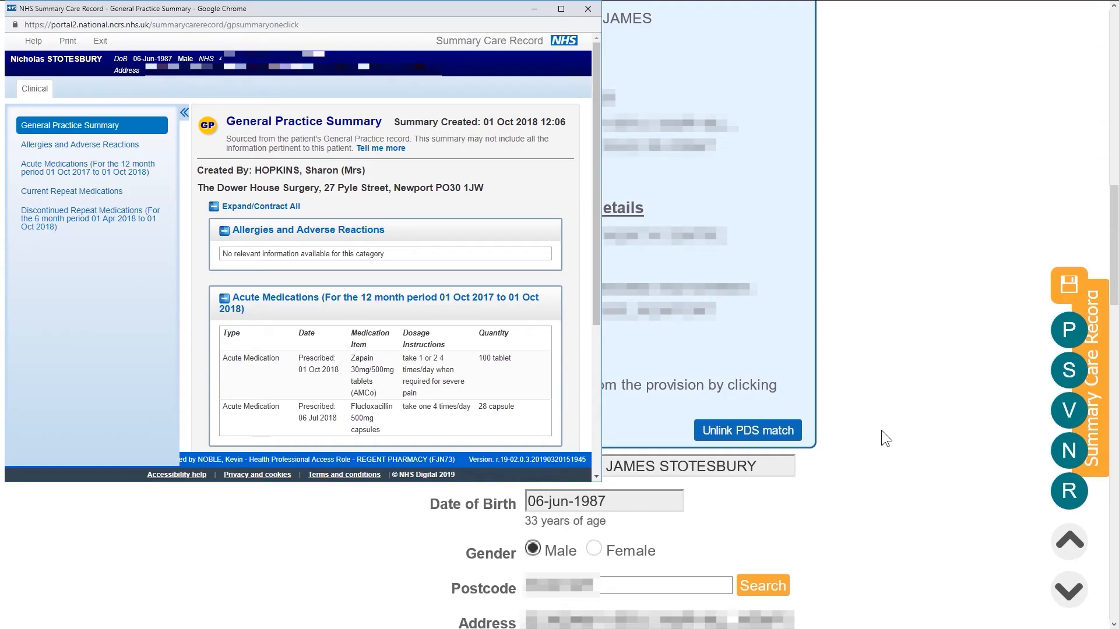
{"action": "scroll", "coordinate": [881, 430], "scroll_direction": "down", "scroll_amount": 7}
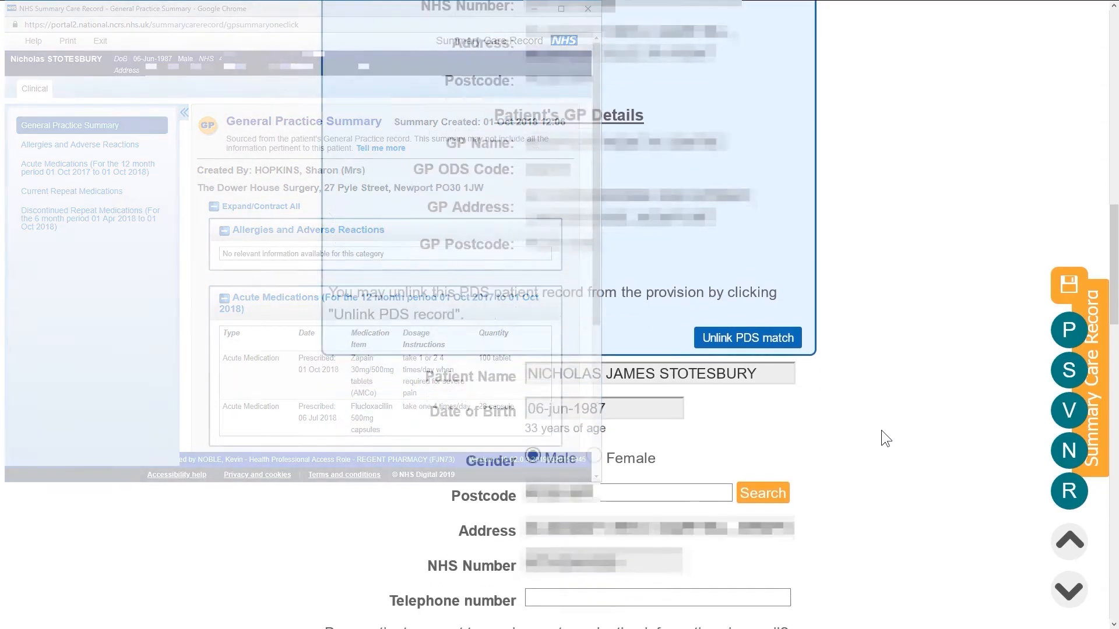
{"action": "scroll", "coordinate": [881, 430], "scroll_direction": "down", "scroll_amount": 1}
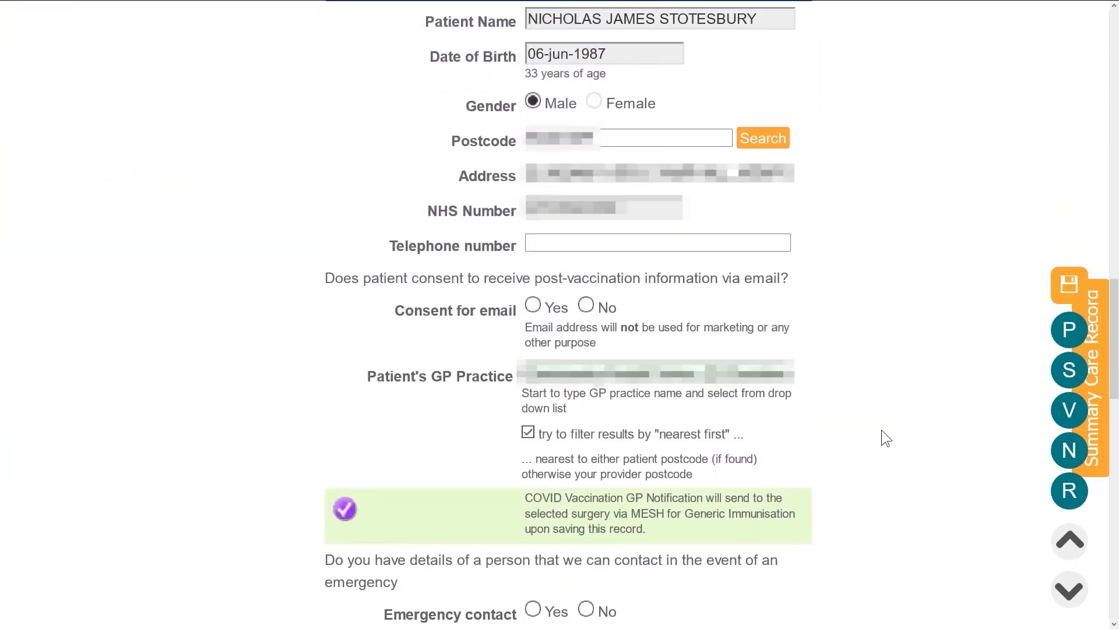
- Enter the patient's telephone number and record email consent with their email address
{"action": "left_click", "coordinate": [692, 244]}
{"action": "left_click", "coordinate": [959, 263]}
{"action": "left_click", "coordinate": [533, 305]}
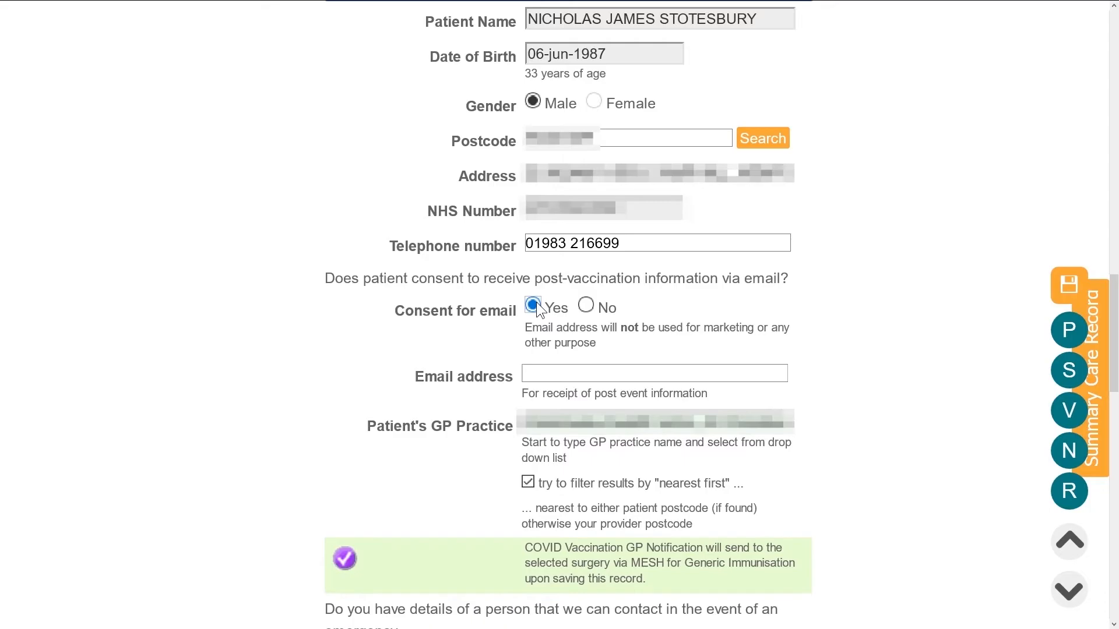
{"action": "left_click", "coordinate": [550, 370]}
{"action": "type", "text": "he"}
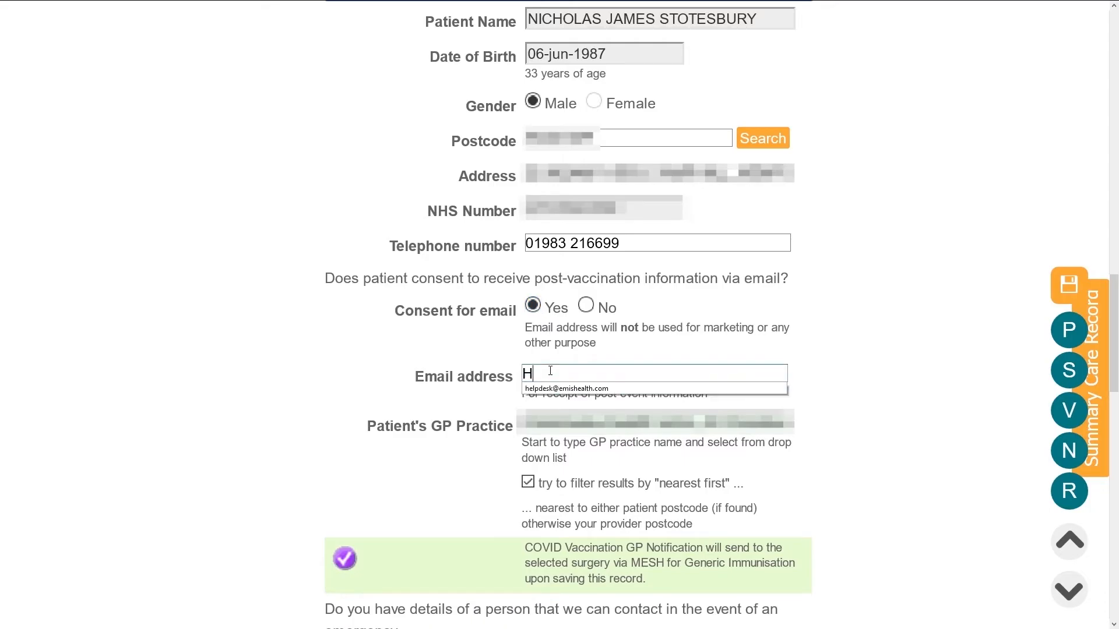
{"action": "left_click", "coordinate": [552, 393]}
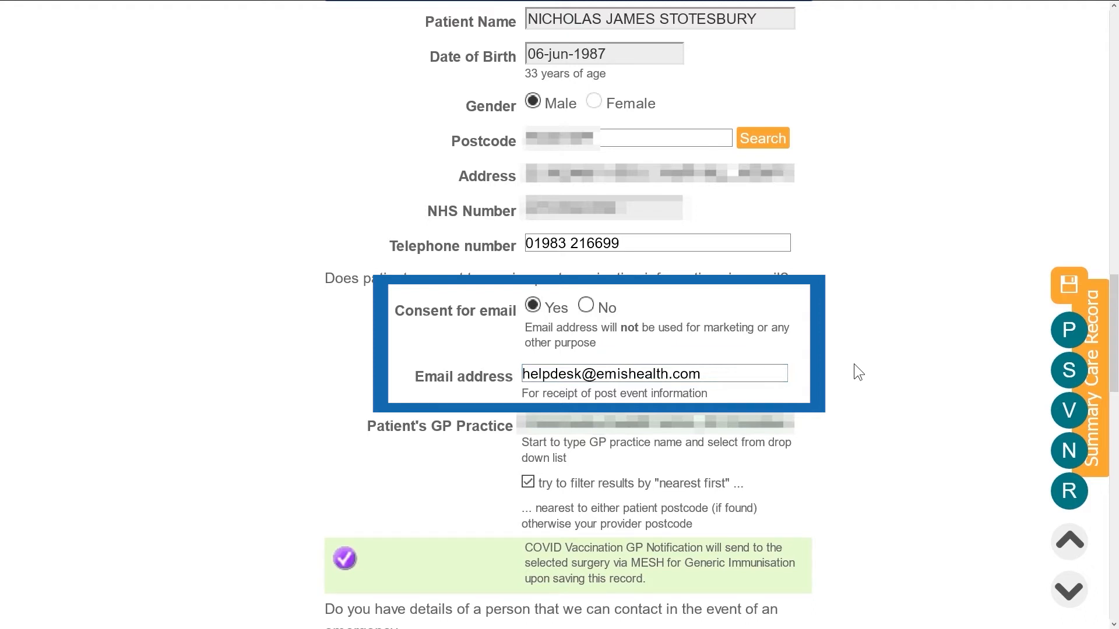
- Add an emergency contact with the contact's name and telephone number
{"action": "scroll", "coordinate": [855, 373], "scroll_direction": "down", "scroll_amount": 2}
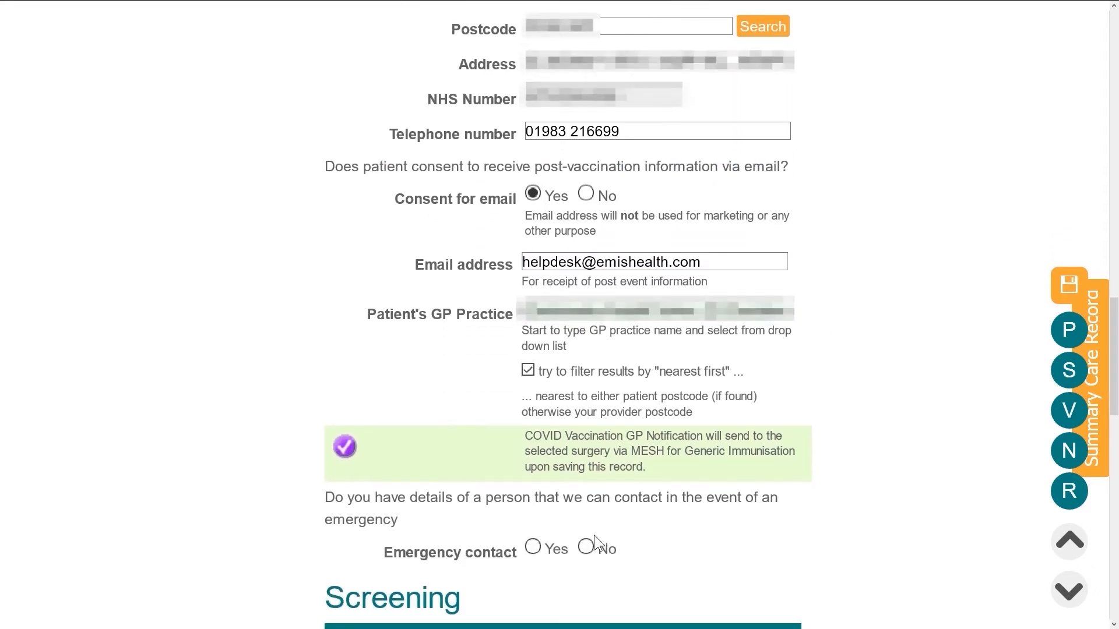
{"action": "left_click", "coordinate": [533, 548]}
{"action": "scroll", "coordinate": [534, 519], "scroll_direction": "down", "scroll_amount": 2}
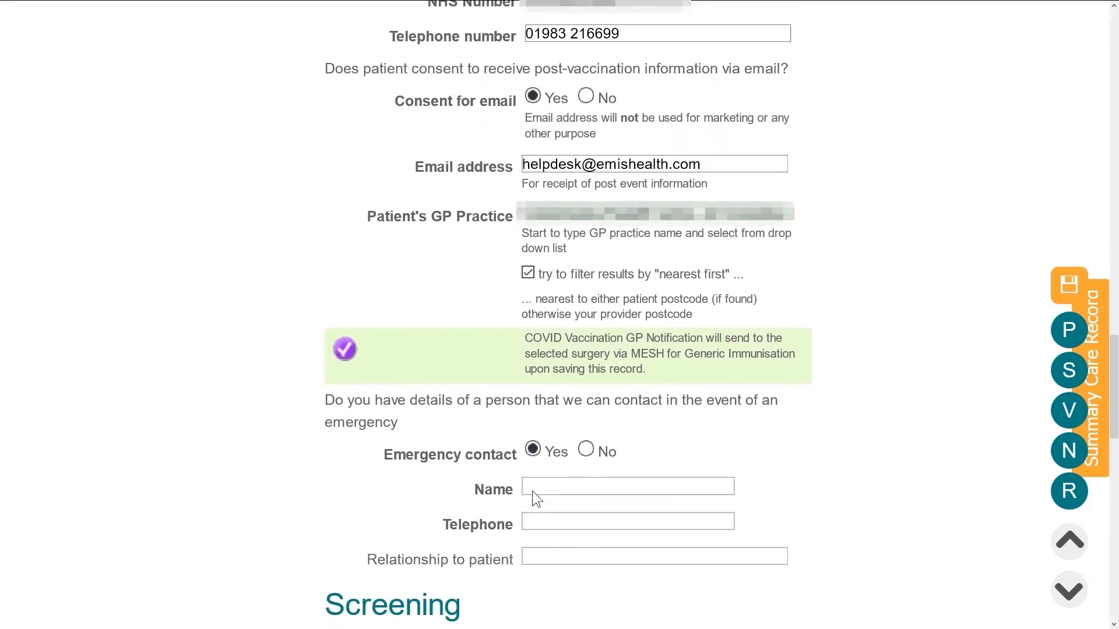
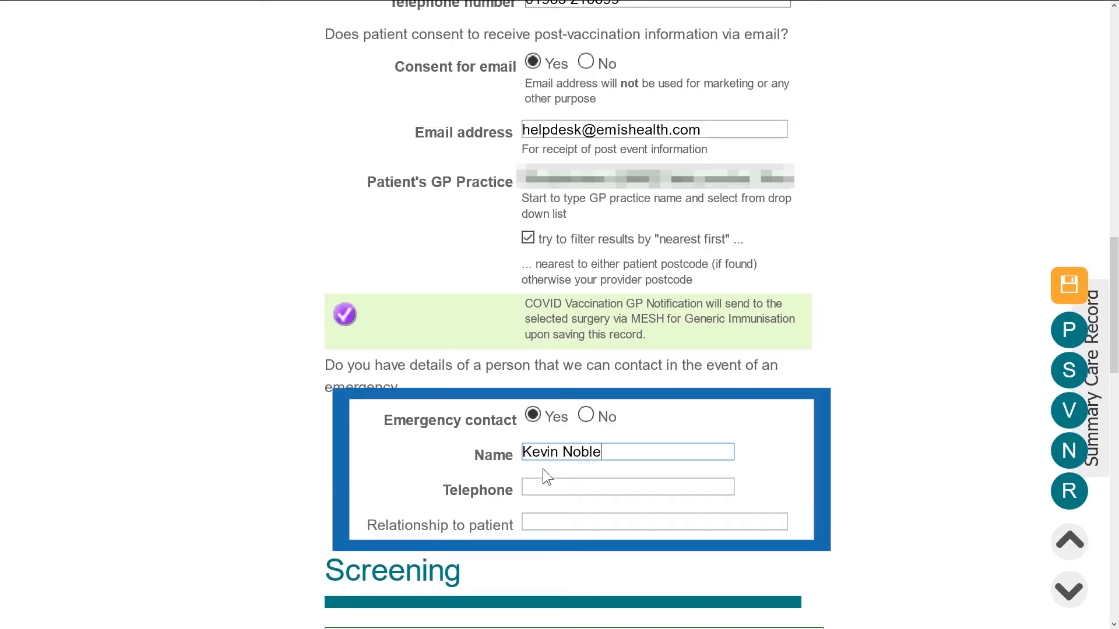
{"action": "left_click", "coordinate": [537, 487]}
{"action": "type", "text": "0"}
{"action": "left_click", "coordinate": [536, 502]}
{"action": "scroll", "coordinate": [708, 491], "scroll_direction": "down", "scroll_amount": 4}
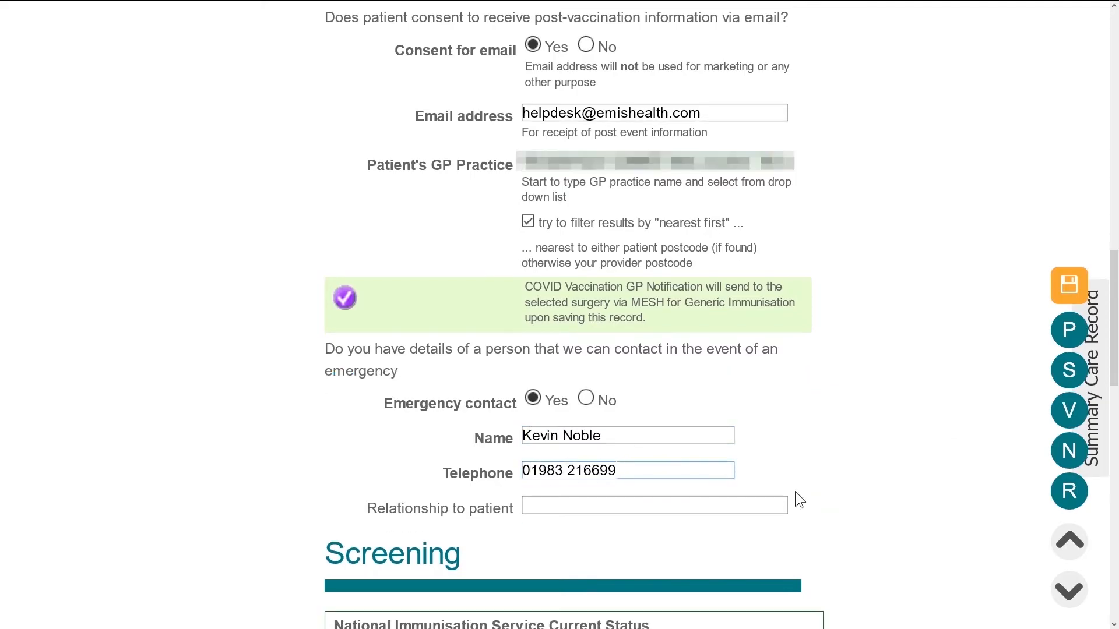
{"action": "scroll", "coordinate": [953, 420], "scroll_direction": "down", "scroll_amount": 4}
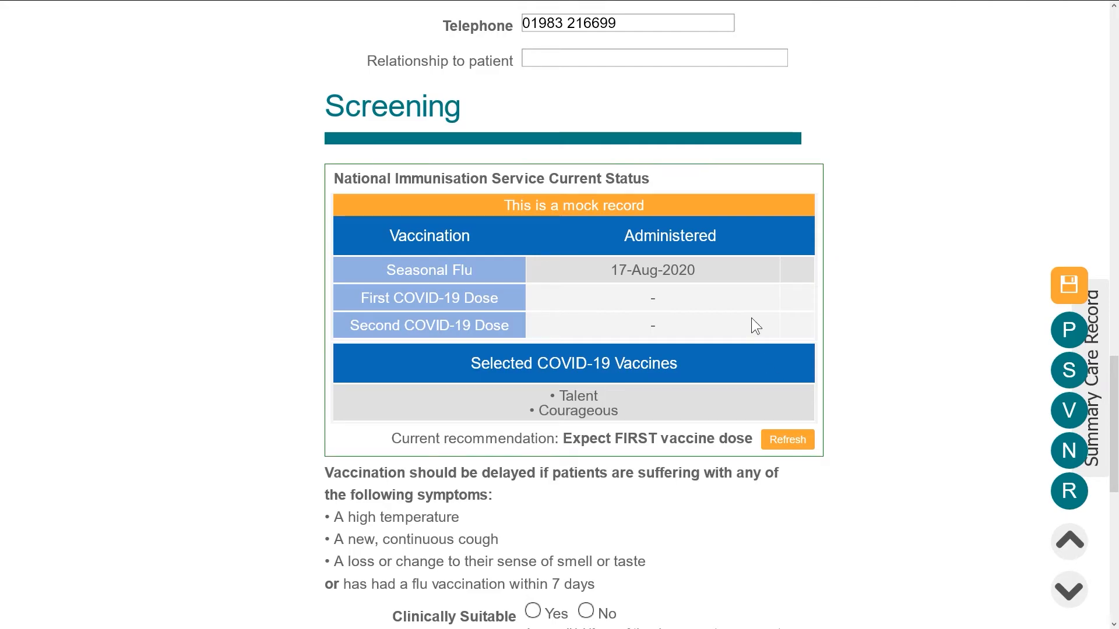
{"action": "left_click_drag", "start_coordinate": [720, 274], "coordinate": [598, 270]}
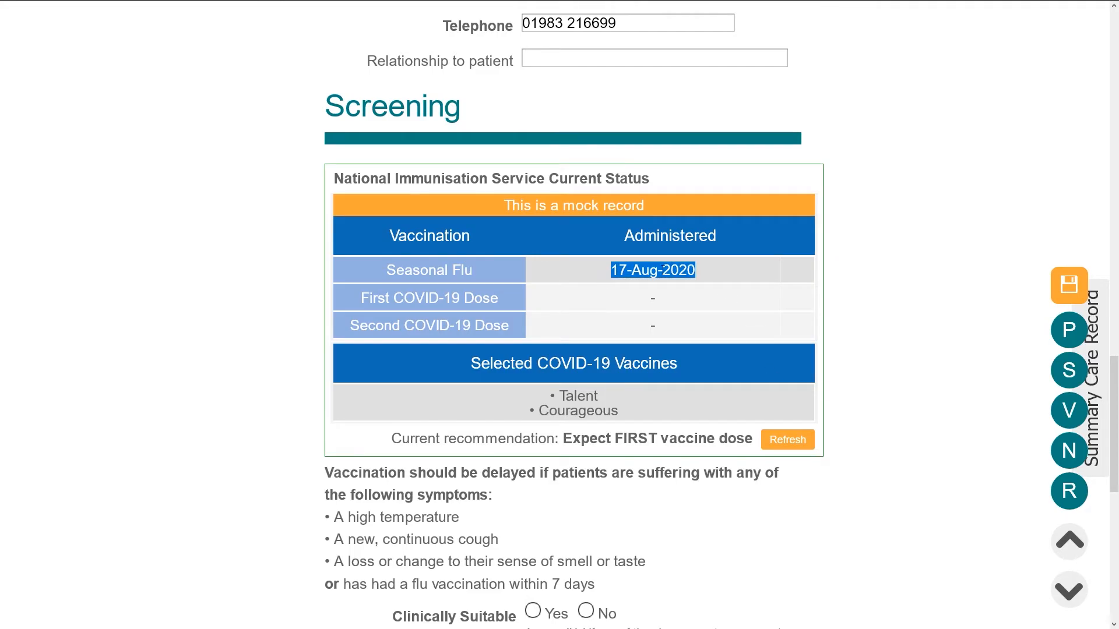
{"action": "left_click", "coordinate": [895, 276]}
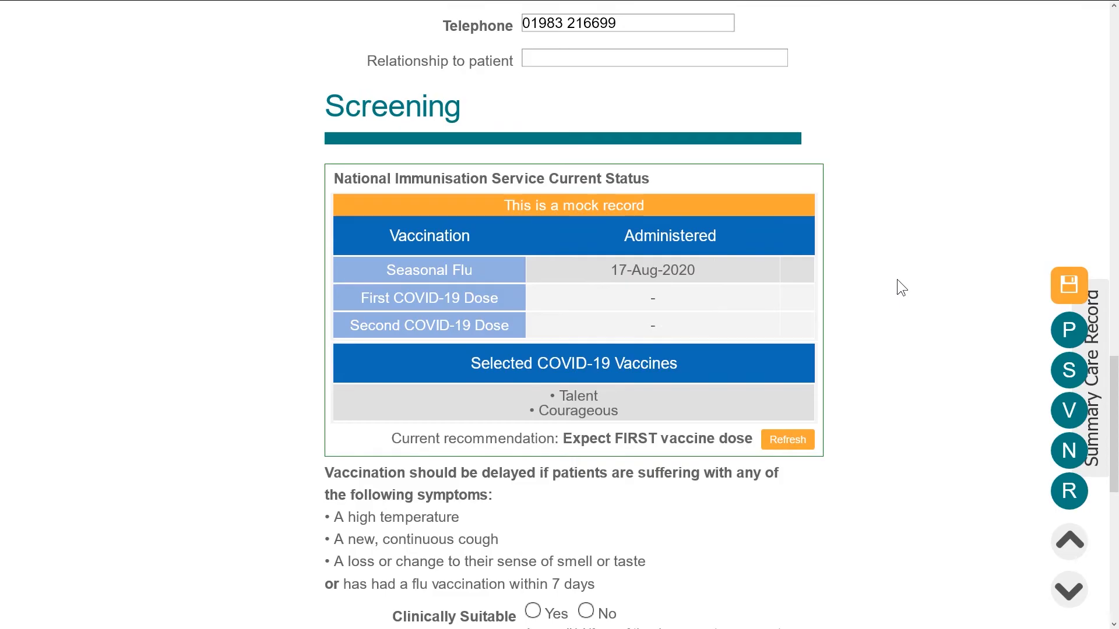
{"action": "scroll", "coordinate": [898, 280], "scroll_direction": "down", "scroll_amount": 2}
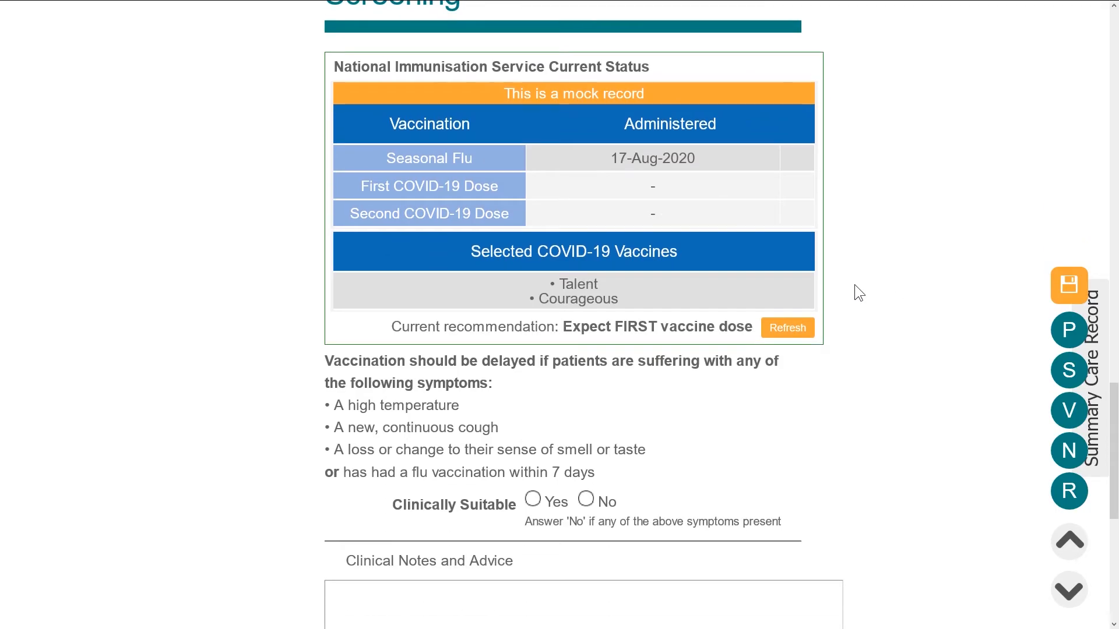
{"action": "left_click_drag", "start_coordinate": [387, 324], "coordinate": [758, 323]}
{"action": "left_click", "coordinate": [892, 321]}
{"action": "scroll", "coordinate": [892, 322], "scroll_direction": "down", "scroll_amount": 2}
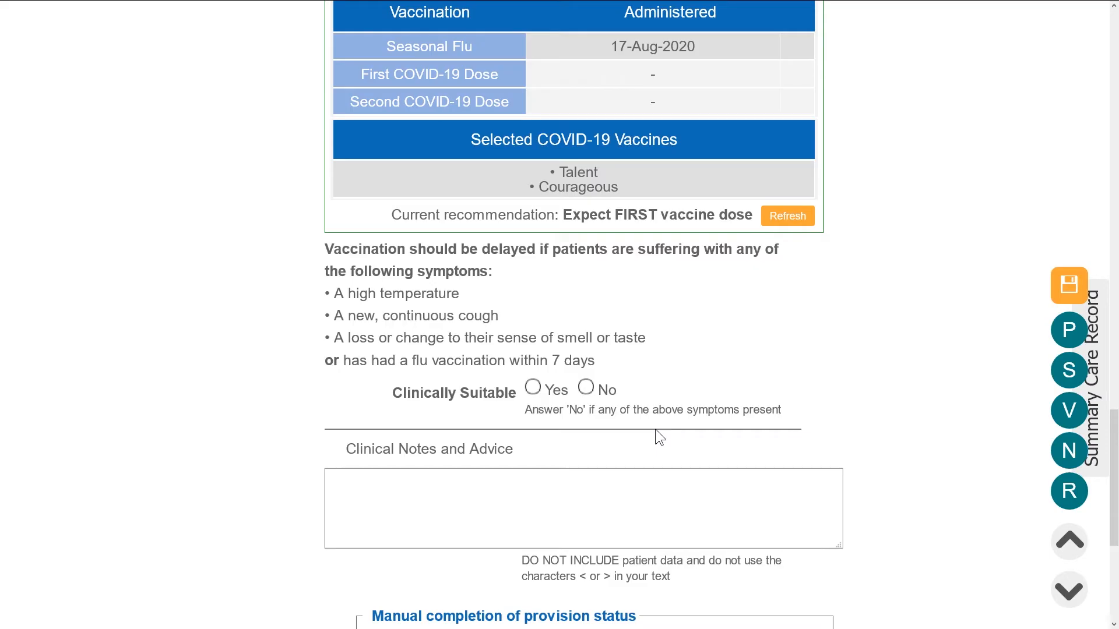
- Set Clinically Suitable to No and First Vaccination non-vaccination reason to 'Symptomatic or generally unwell'
{"action": "left_click", "coordinate": [591, 393]}
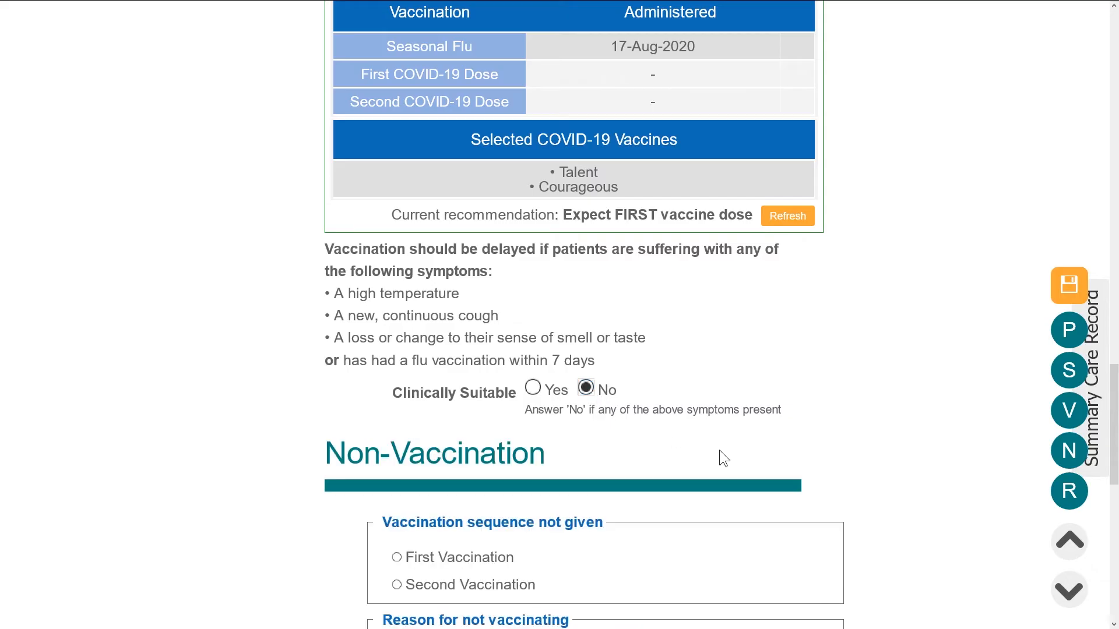
{"action": "scroll", "coordinate": [778, 466], "scroll_direction": "down", "scroll_amount": 4}
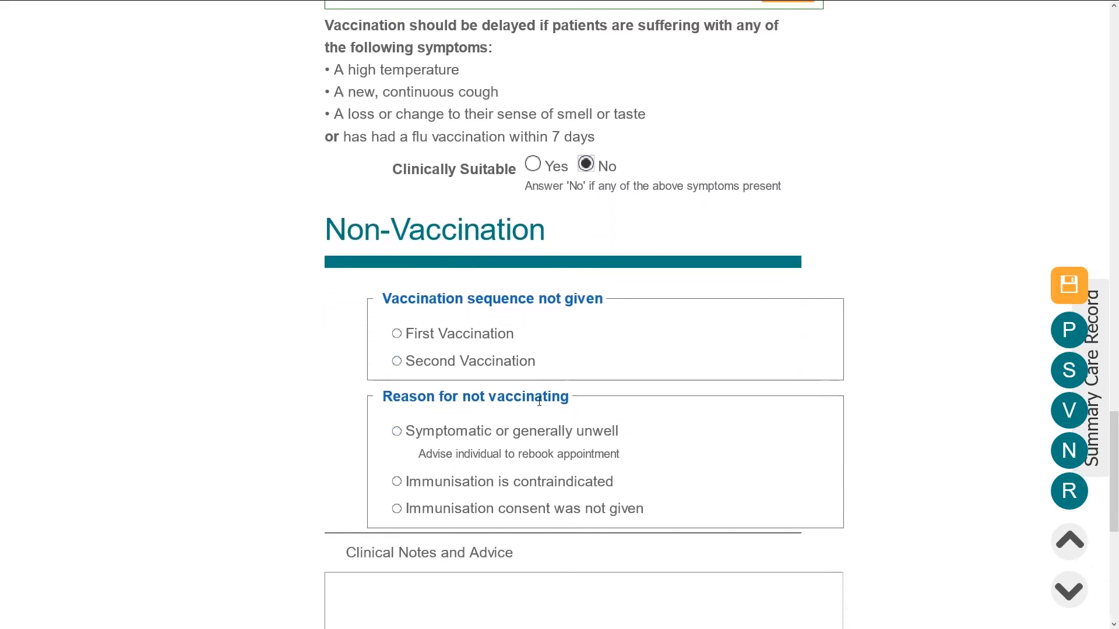
{"action": "left_click", "coordinate": [397, 334]}
{"action": "scroll", "coordinate": [428, 353], "scroll_direction": "down", "scroll_amount": 2}
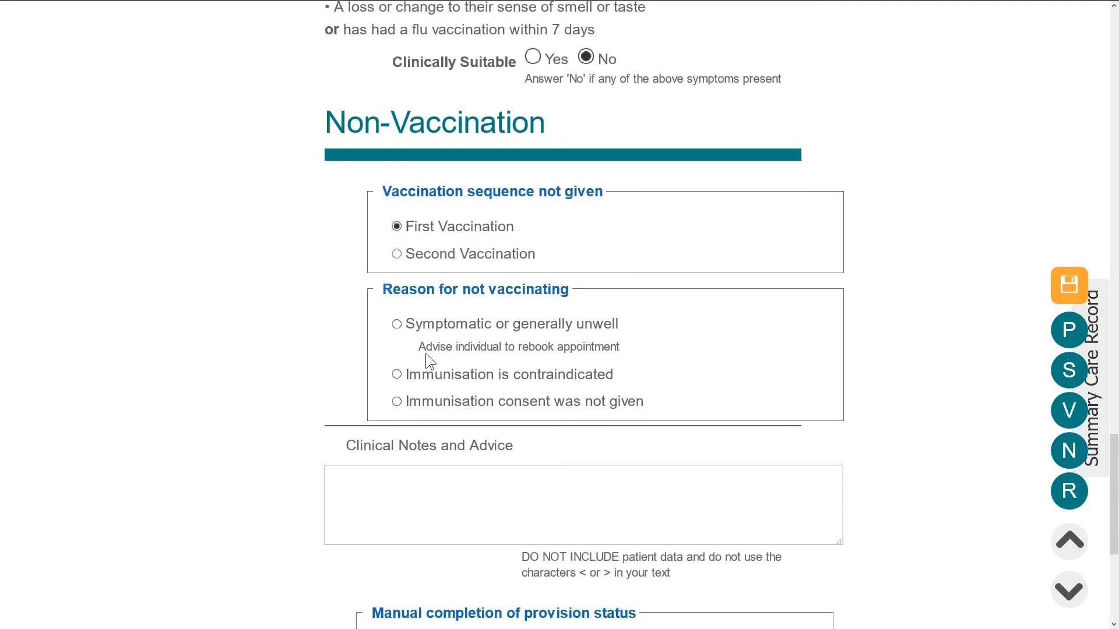
{"action": "left_click", "coordinate": [395, 324]}
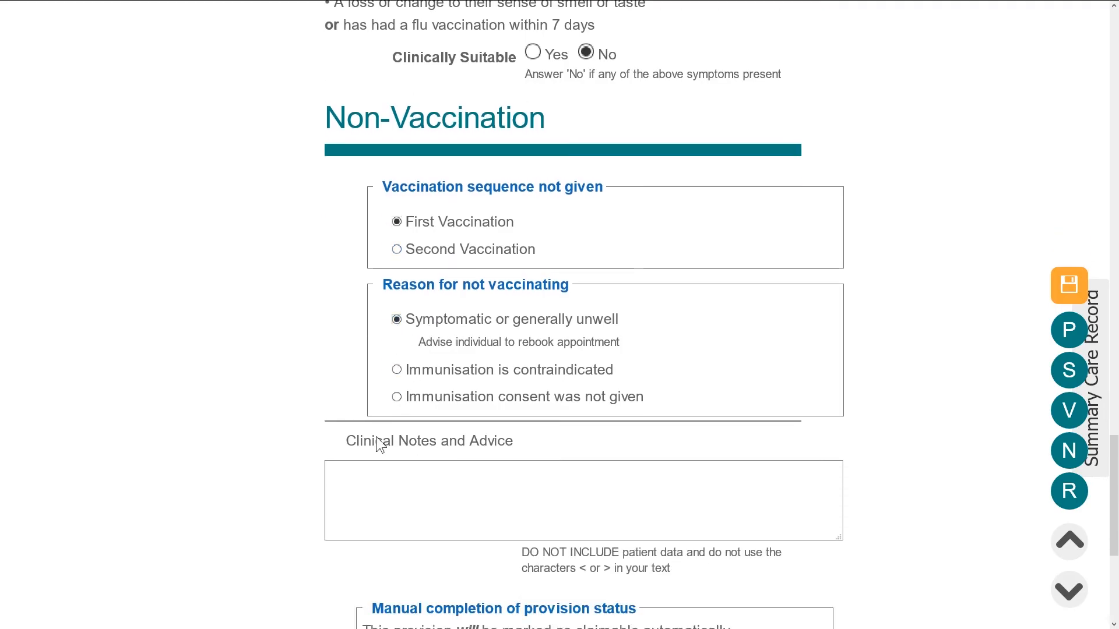
{"action": "left_click_drag", "start_coordinate": [348, 440], "coordinate": [534, 439]}
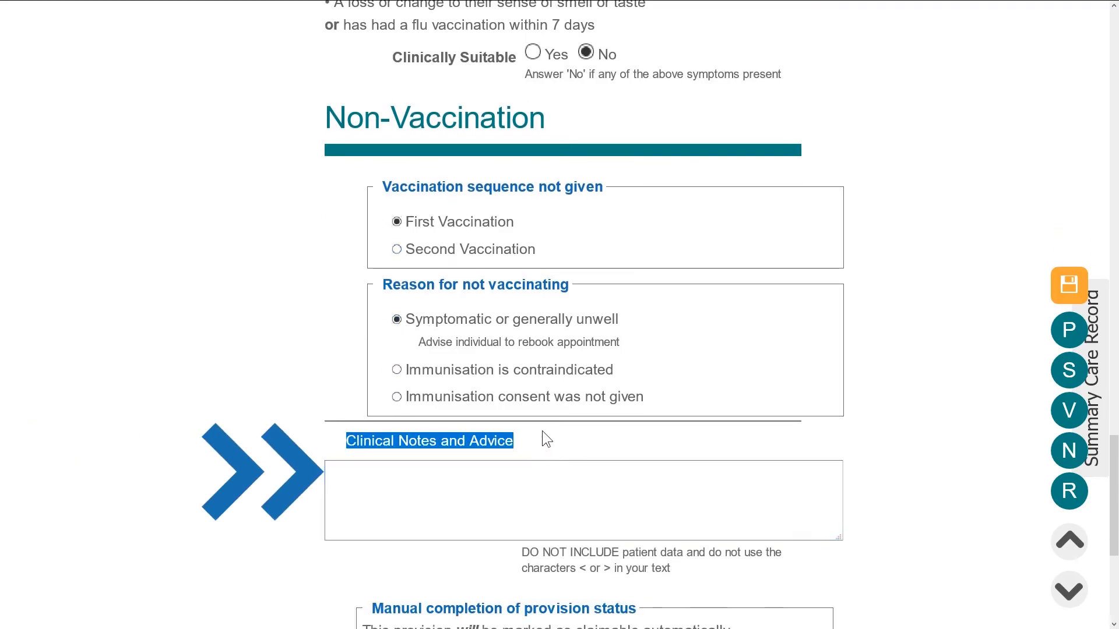
{"action": "left_click", "coordinate": [956, 460]}
{"action": "scroll", "coordinate": [944, 457], "scroll_direction": "down", "scroll_amount": 5}
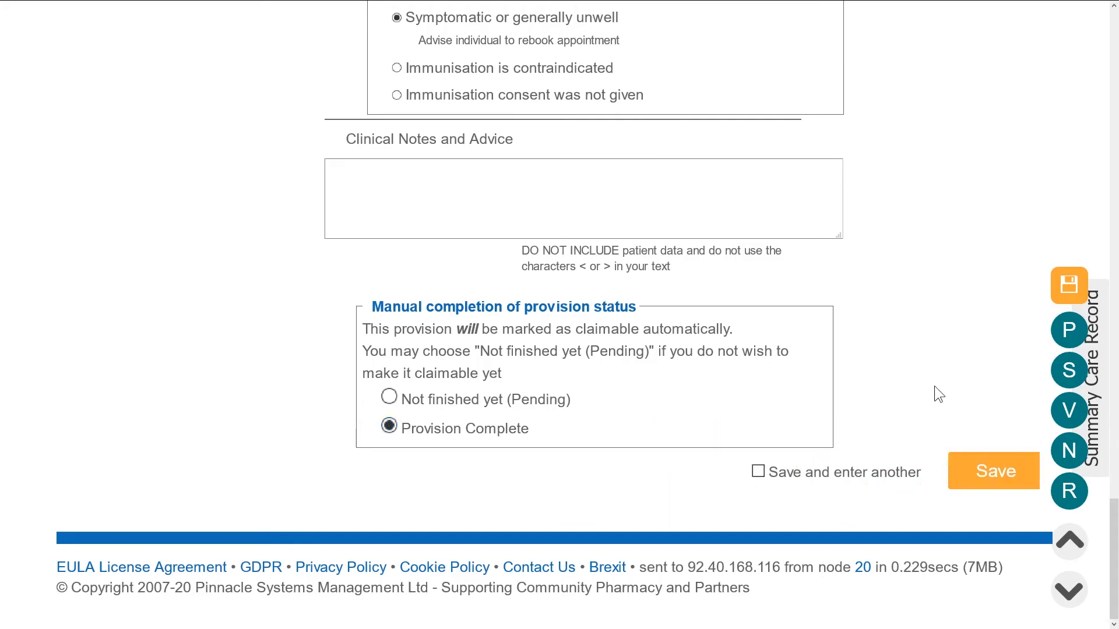
{"action": "scroll", "coordinate": [934, 385], "scroll_direction": "up", "scroll_amount": 7}
{"action": "scroll", "coordinate": [929, 393], "scroll_direction": "up", "scroll_amount": 2}
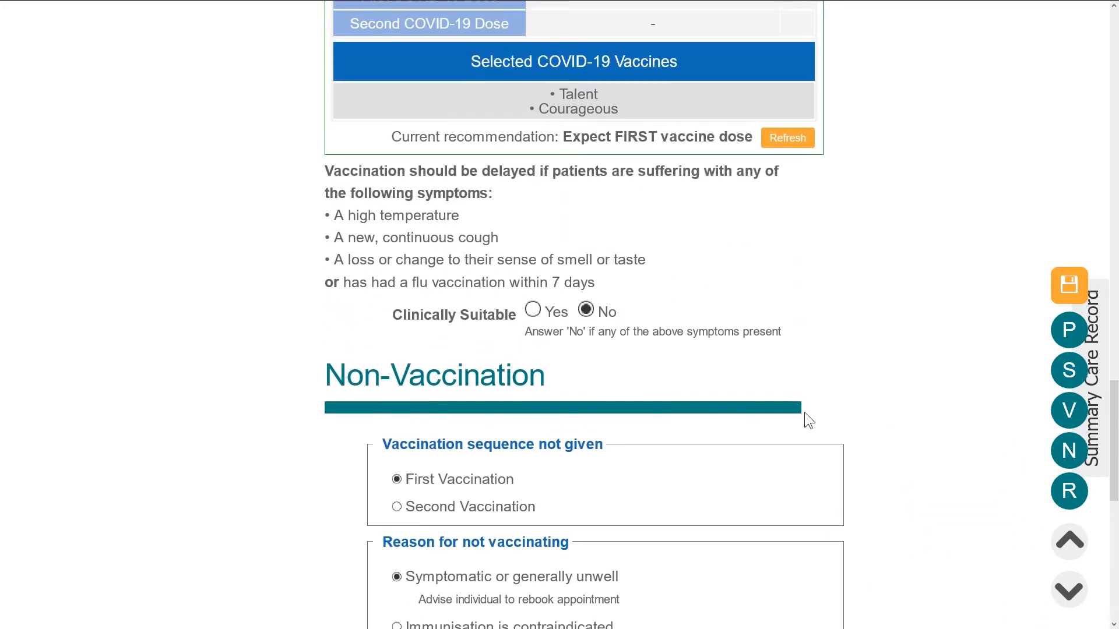
- Switch Clinically Suitable to Yes, record consent Yes given by Patient, and save the provision
{"action": "left_click", "coordinate": [533, 310]}
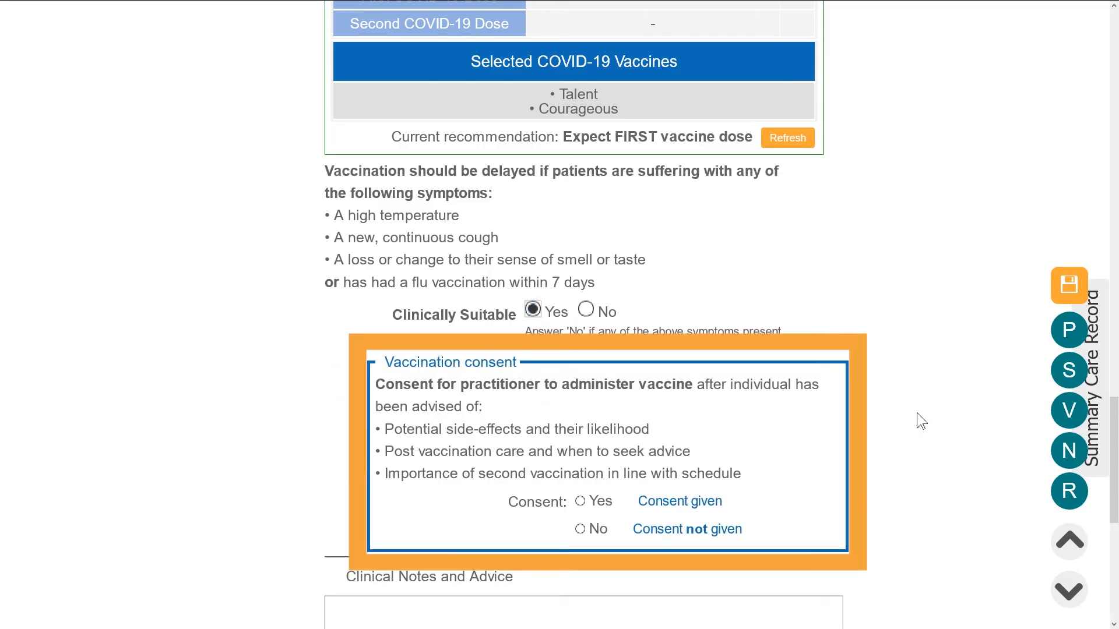
{"action": "scroll", "coordinate": [944, 416], "scroll_direction": "down", "scroll_amount": 2}
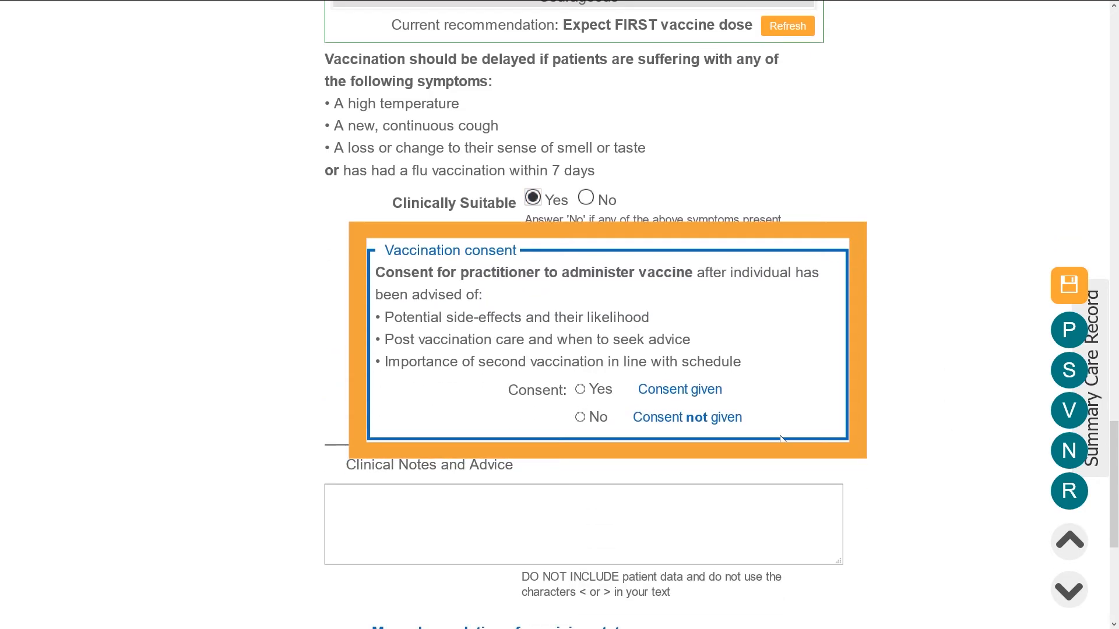
{"action": "left_click", "coordinate": [579, 389]}
{"action": "scroll", "coordinate": [800, 469], "scroll_direction": "down", "scroll_amount": 4}
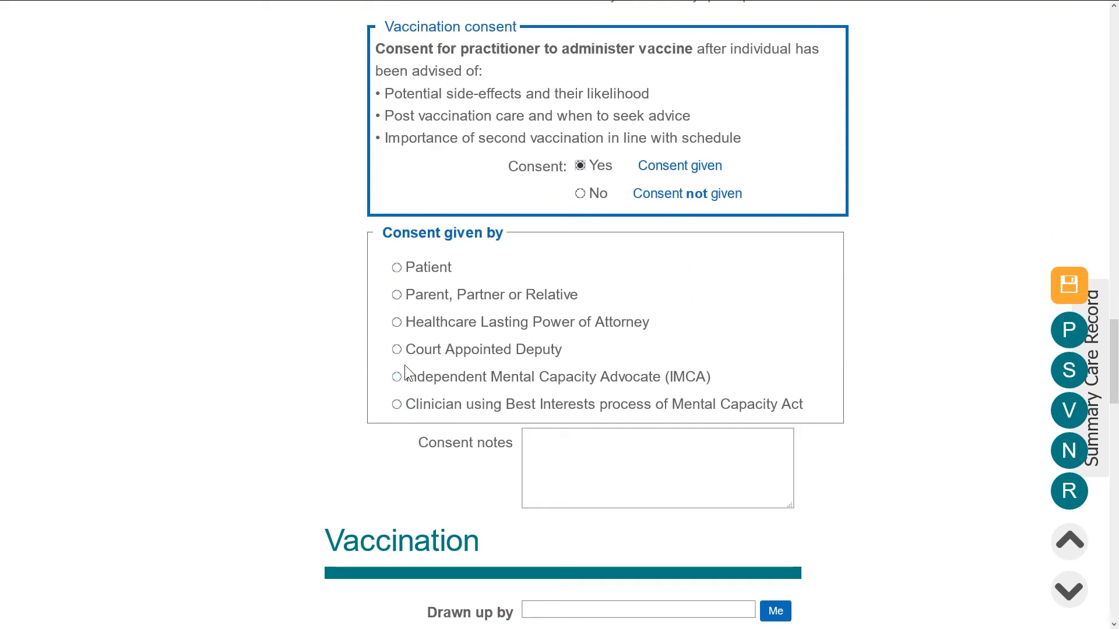
{"action": "left_click", "coordinate": [399, 324]}
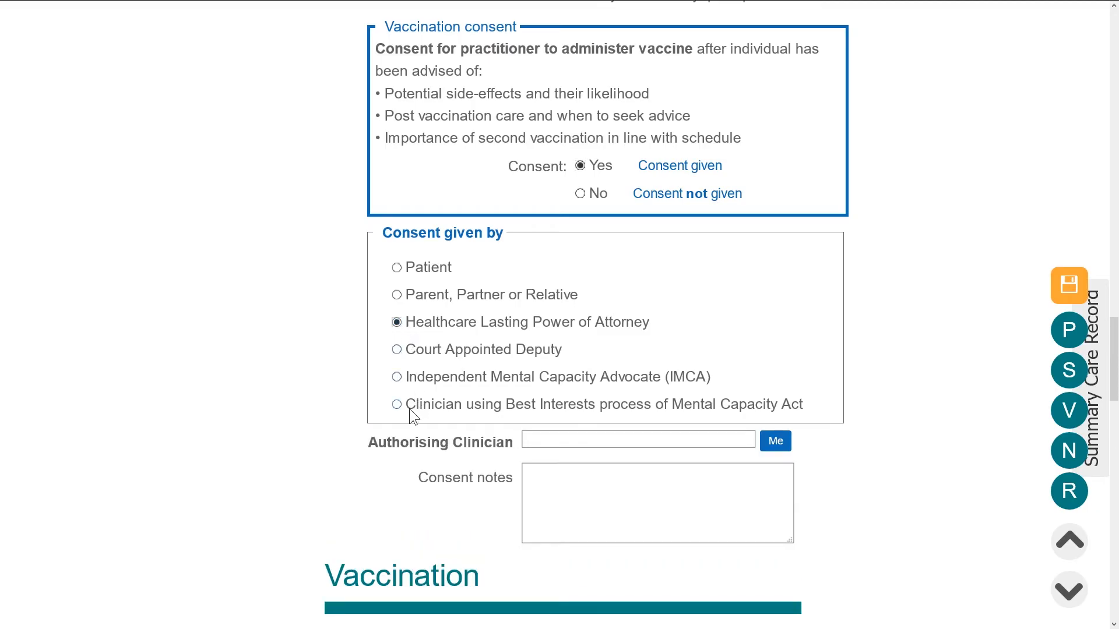
{"action": "left_click", "coordinate": [400, 266]}
{"action": "scroll", "coordinate": [446, 533], "scroll_direction": "down", "scroll_amount": 2}
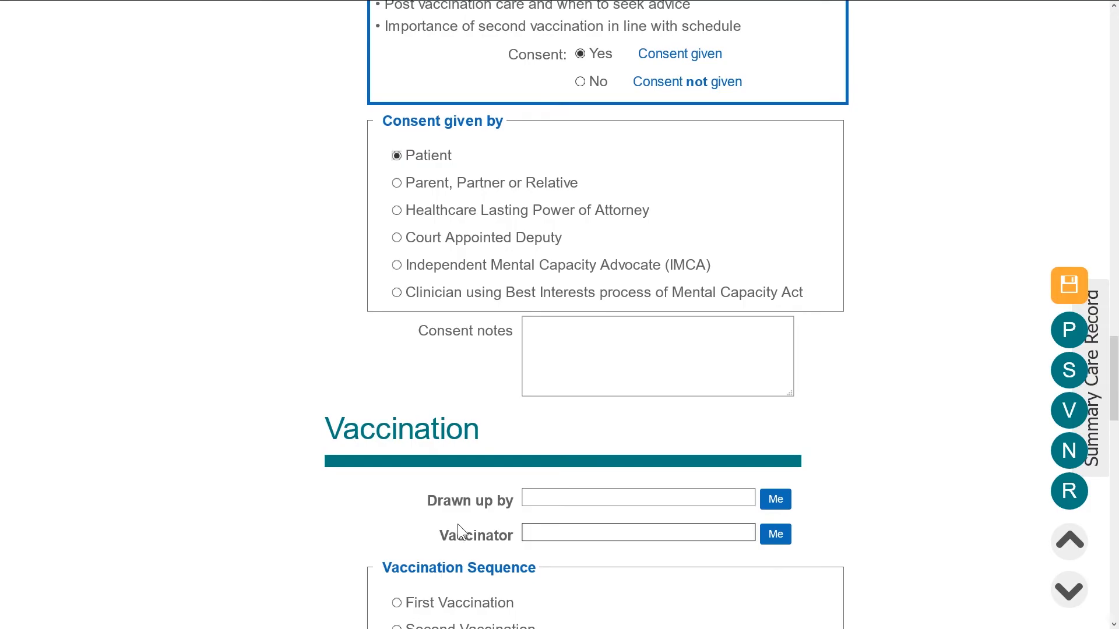
{"action": "left_click", "coordinate": [1081, 293]}
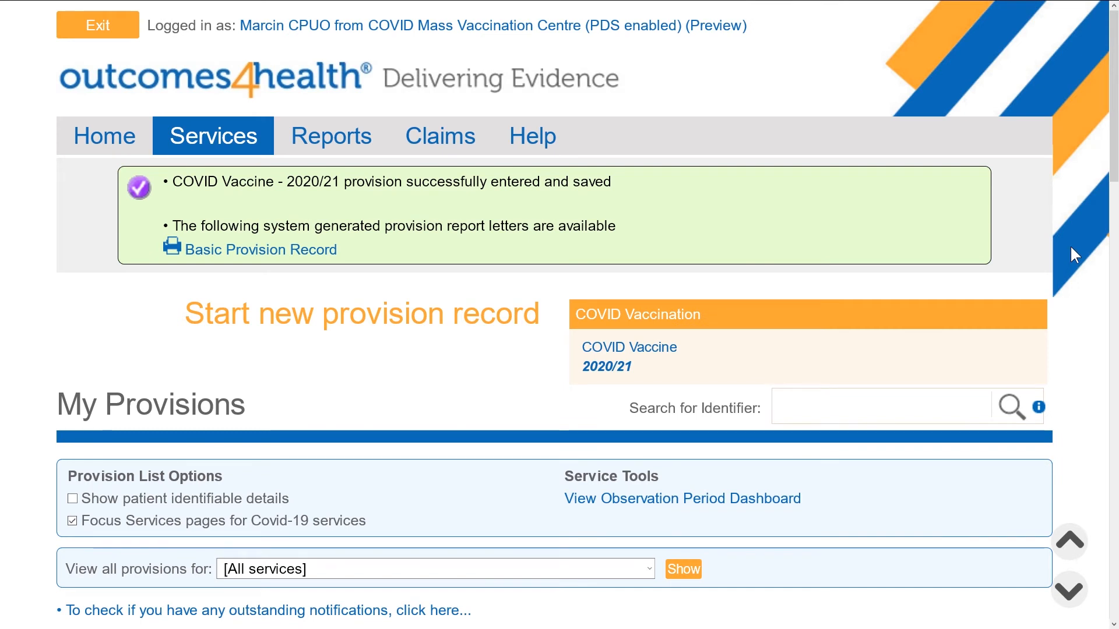
- Tick 'Show patient identifiable details' under Provision List Options and confirm the prompt
{"action": "scroll", "coordinate": [1069, 245], "scroll_direction": "down", "scroll_amount": 8}
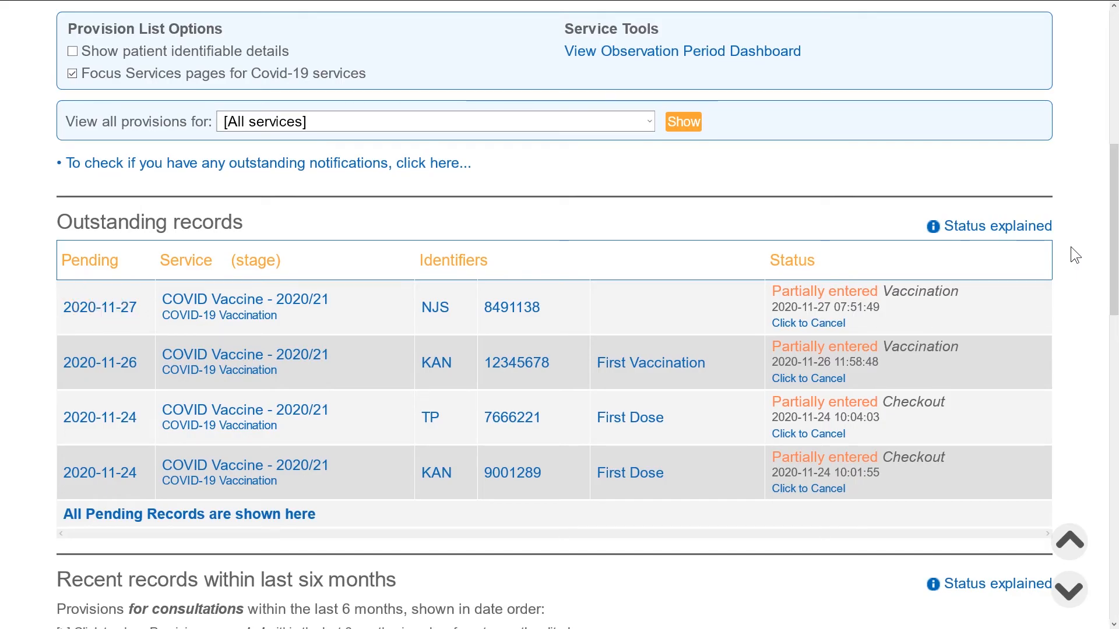
{"action": "left_click", "coordinate": [73, 52]}
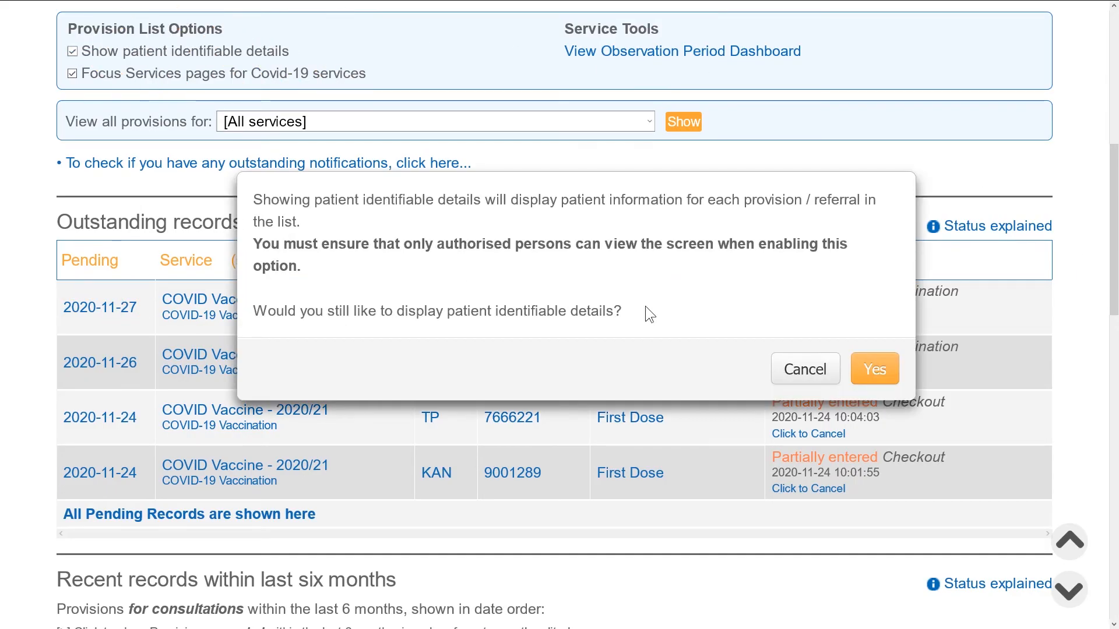
{"action": "left_click", "coordinate": [864, 367]}
{"action": "scroll", "coordinate": [915, 367], "scroll_direction": "down", "scroll_amount": 5}
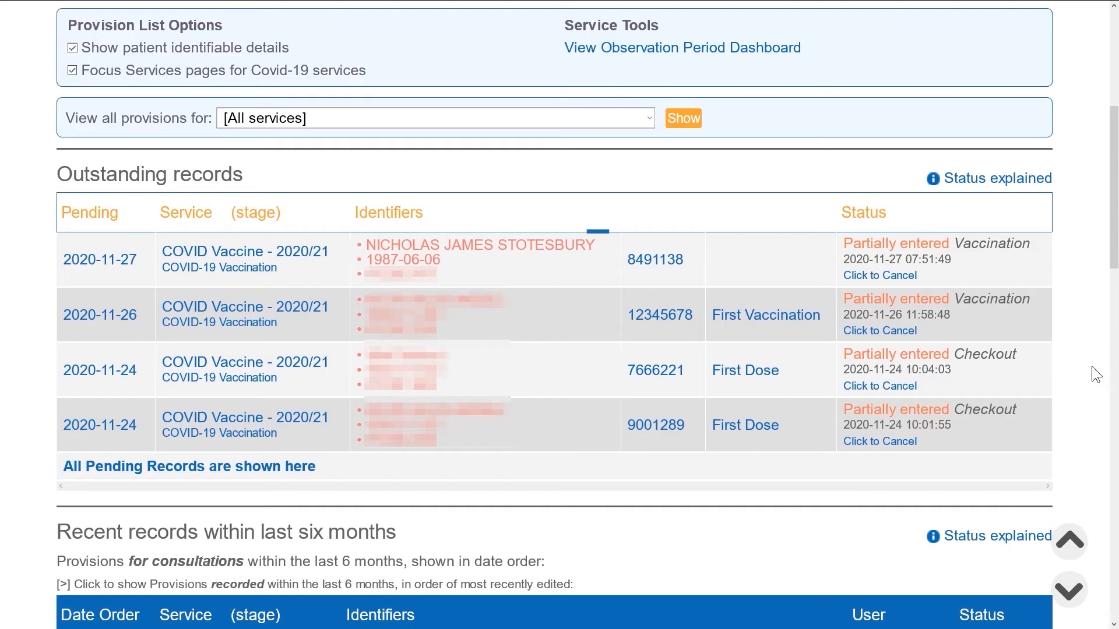
- Search provisions by the patient's first name in Search for Identifier
{"action": "scroll", "coordinate": [1079, 361], "scroll_direction": "up", "scroll_amount": 5}
{"action": "left_click", "coordinate": [782, 281]}
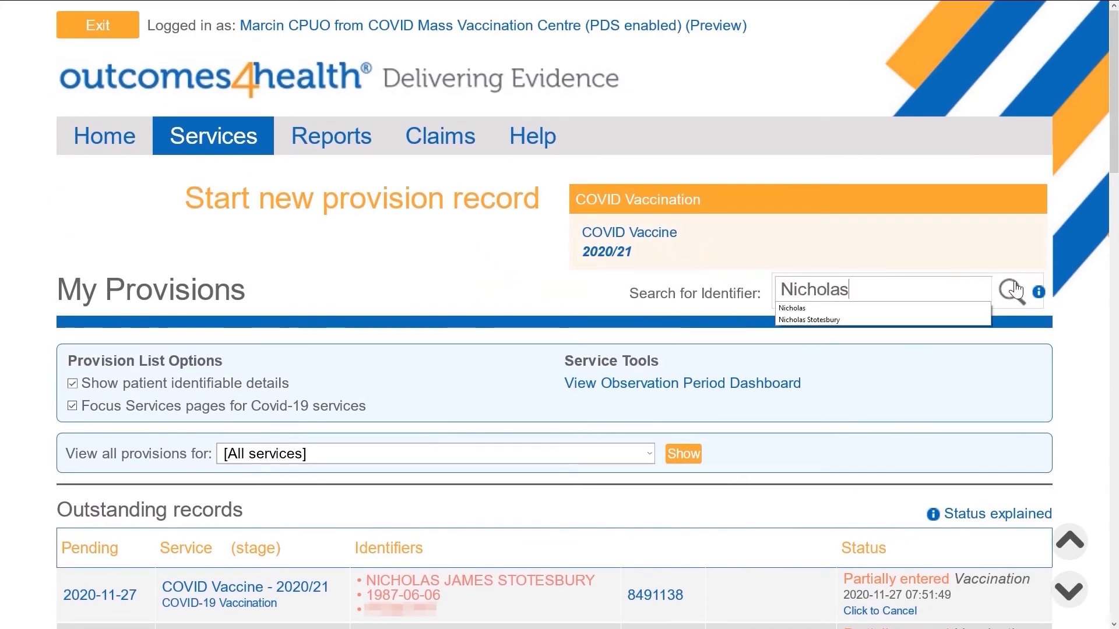
{"action": "left_click", "coordinate": [1013, 289]}
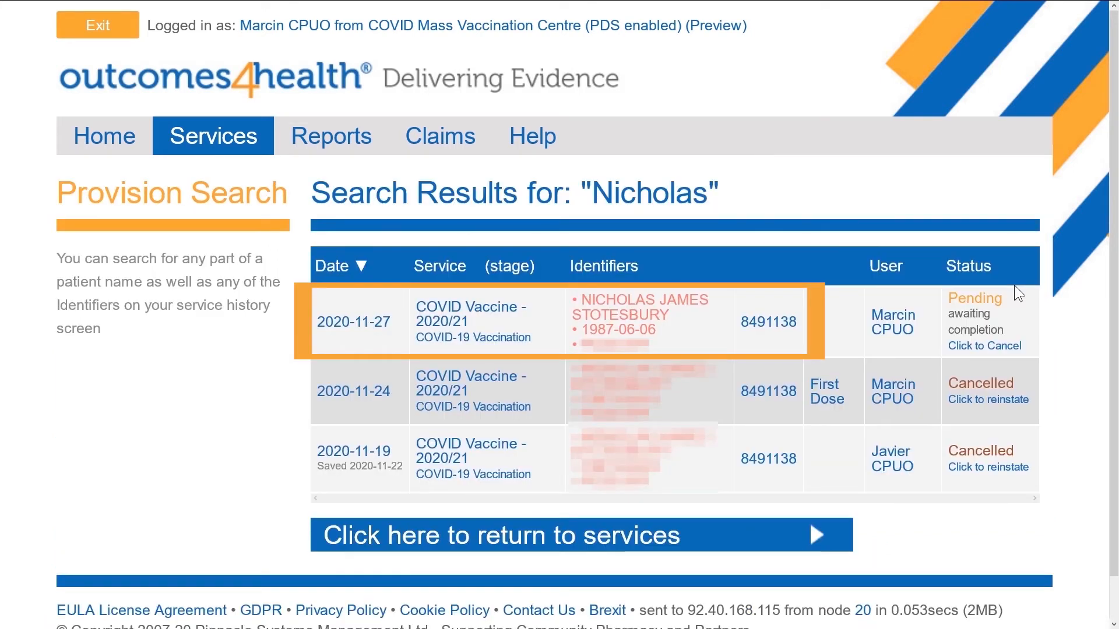
- Return to My Provisions and open the patient's first outstanding COVID vaccine record
{"action": "key", "text": "alt+Left"}
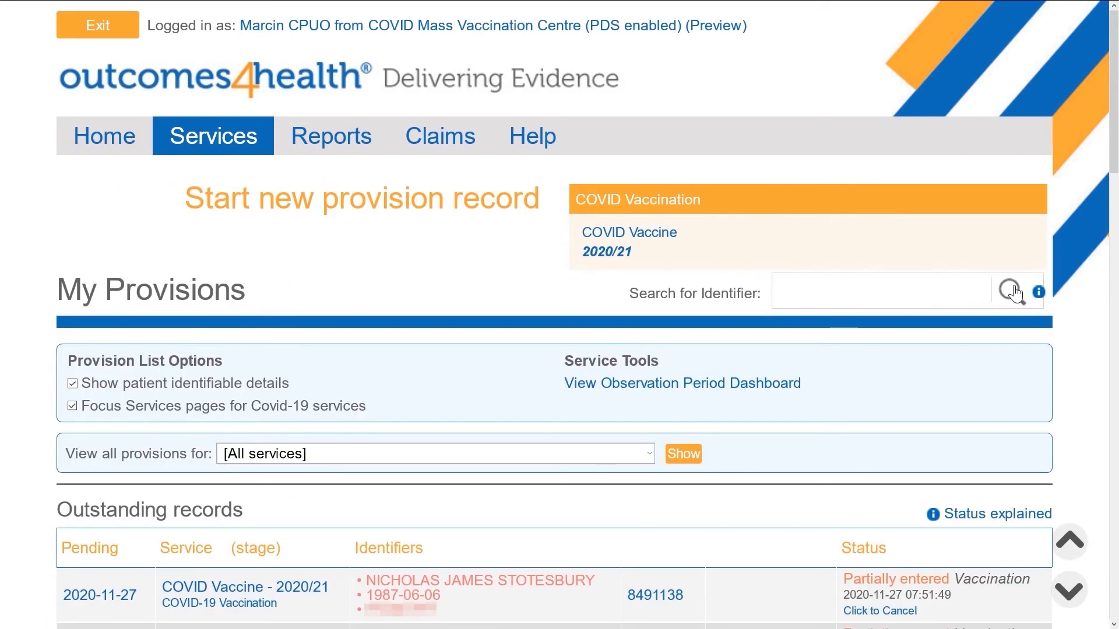
{"action": "scroll", "coordinate": [1014, 286], "scroll_direction": "down", "scroll_amount": 5}
{"action": "left_click_drag", "start_coordinate": [914, 225], "coordinate": [840, 213]}
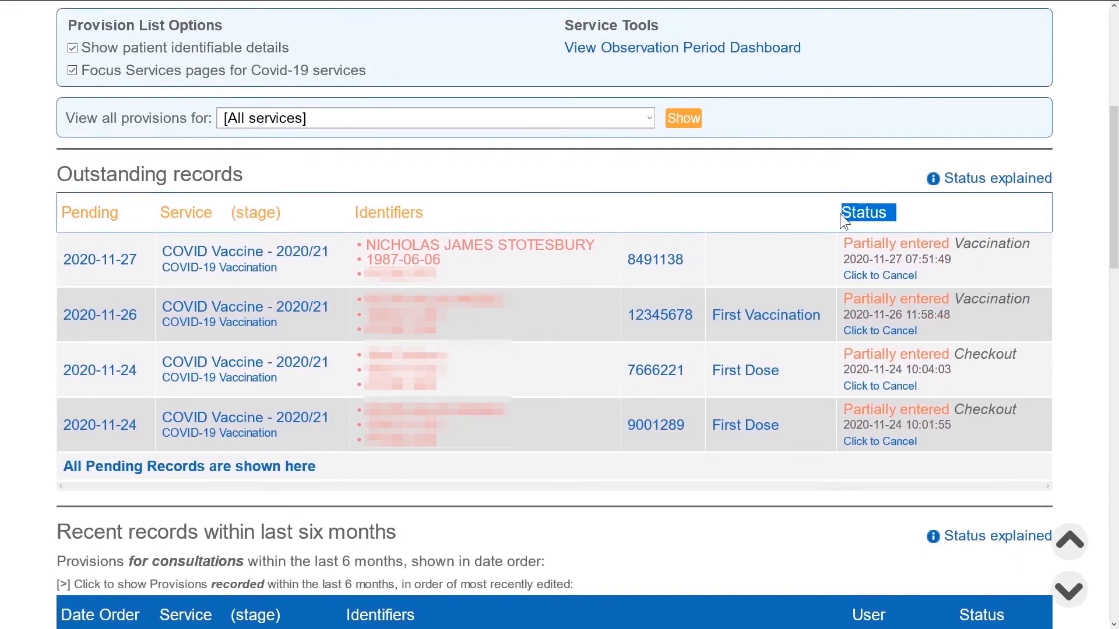
{"action": "left_click_drag", "start_coordinate": [1032, 245], "coordinate": [954, 245]}
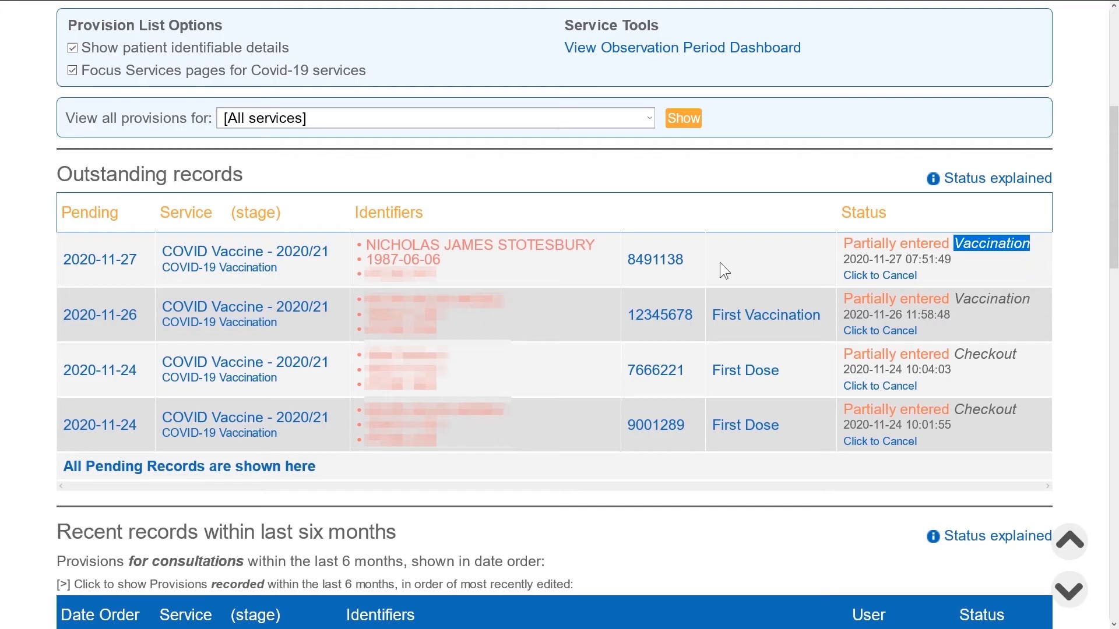
{"action": "left_click", "coordinate": [526, 255]}
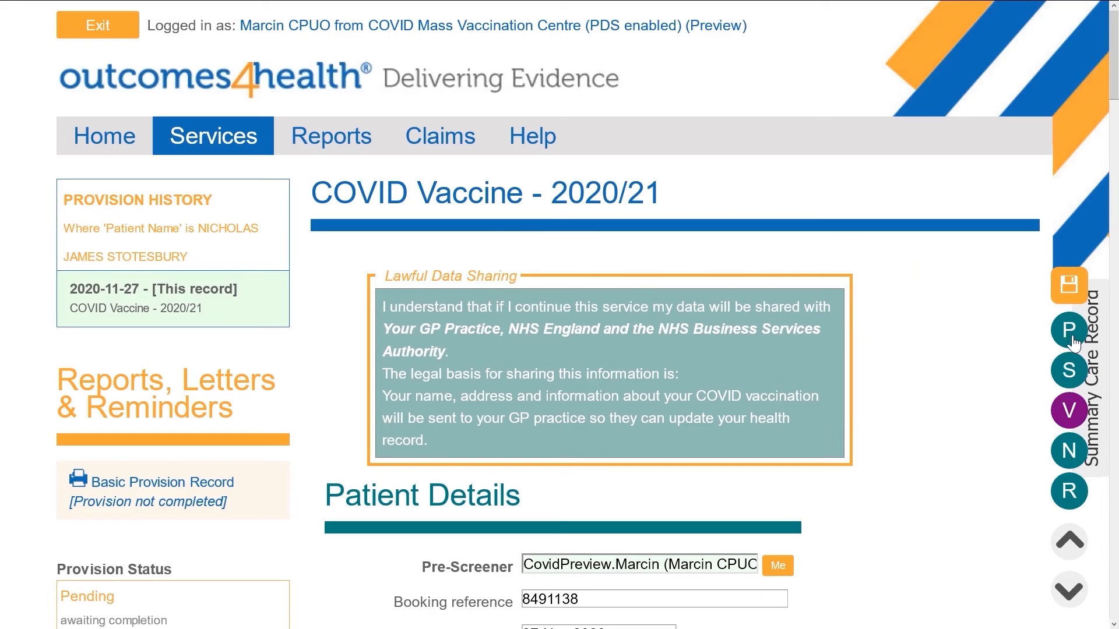
- Fill Drawn up by and Vaccinator staff, set First Vaccination, and start the Vaccine Type barcode scan
{"action": "left_click", "coordinate": [1077, 414]}
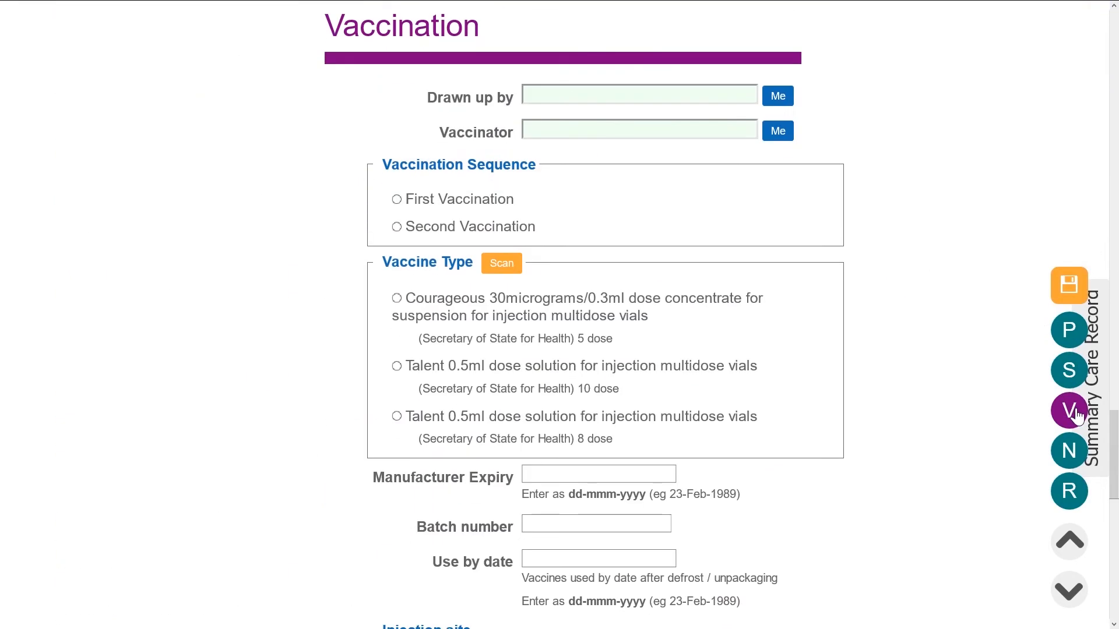
{"action": "left_click", "coordinate": [624, 98]}
{"action": "type", "text": "covidpreview"}
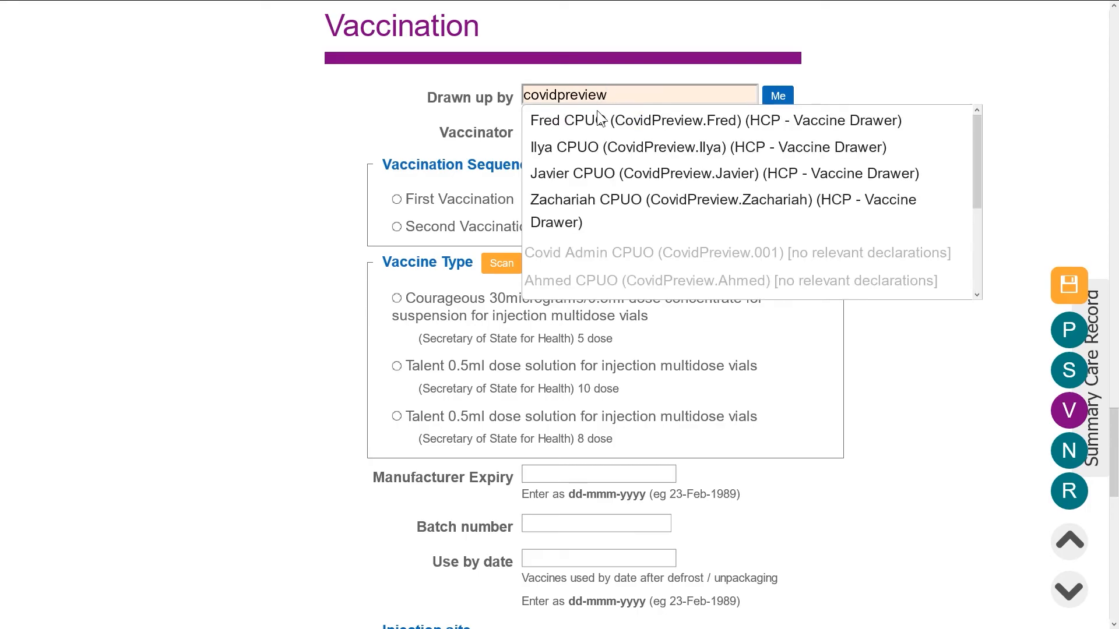
{"action": "left_click", "coordinate": [597, 113]}
{"action": "left_click", "coordinate": [594, 125]}
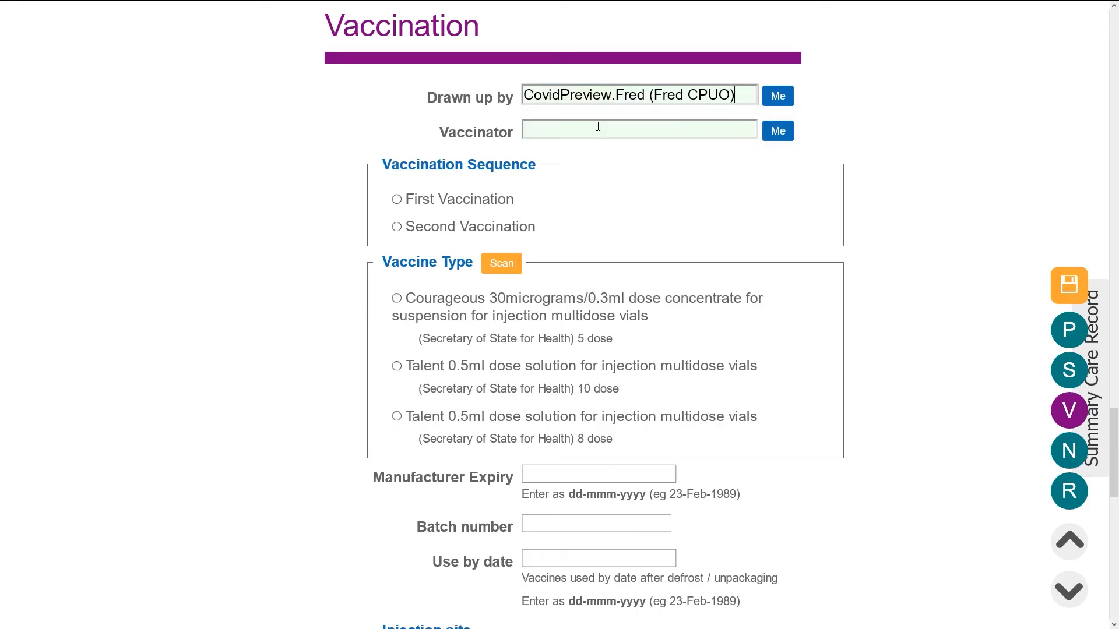
{"action": "type", "text": "covidpre"}
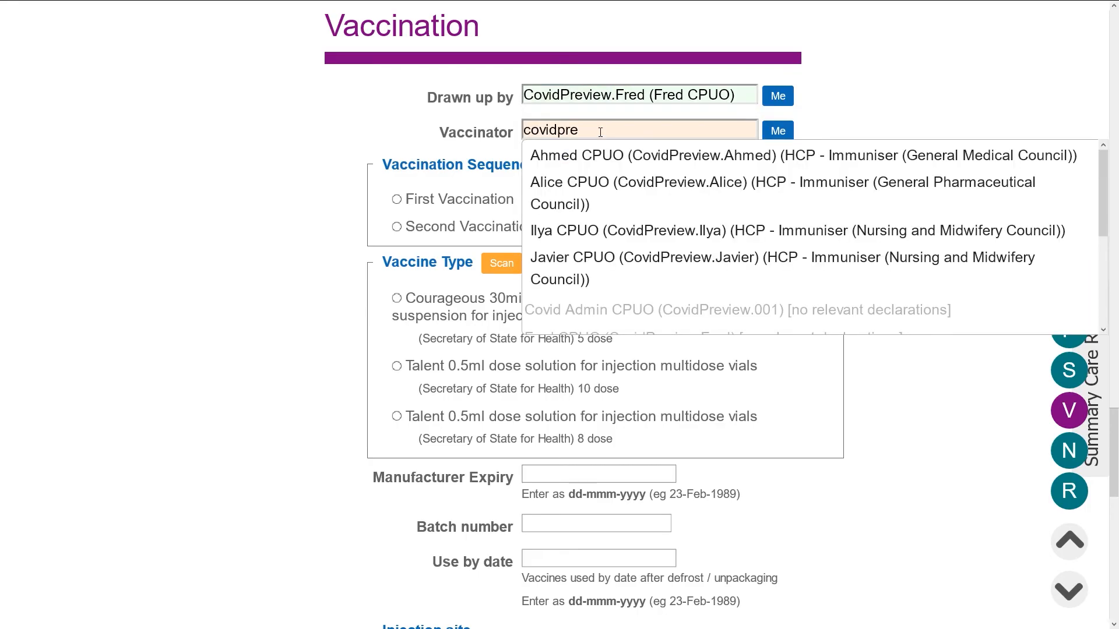
{"action": "left_click", "coordinate": [594, 164]}
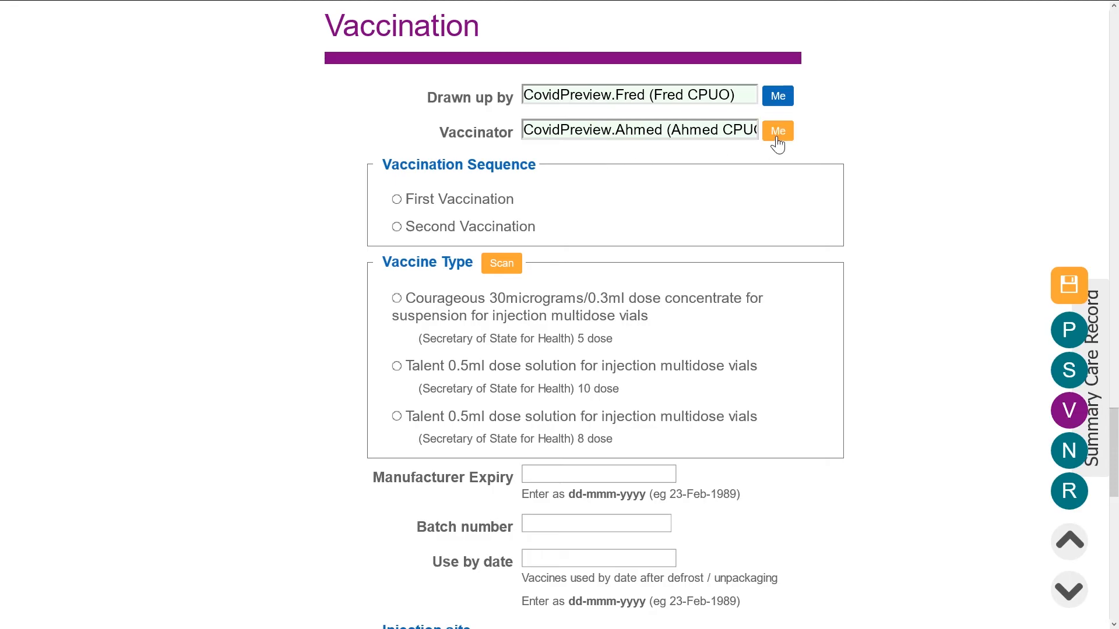
{"action": "left_click", "coordinate": [397, 200]}
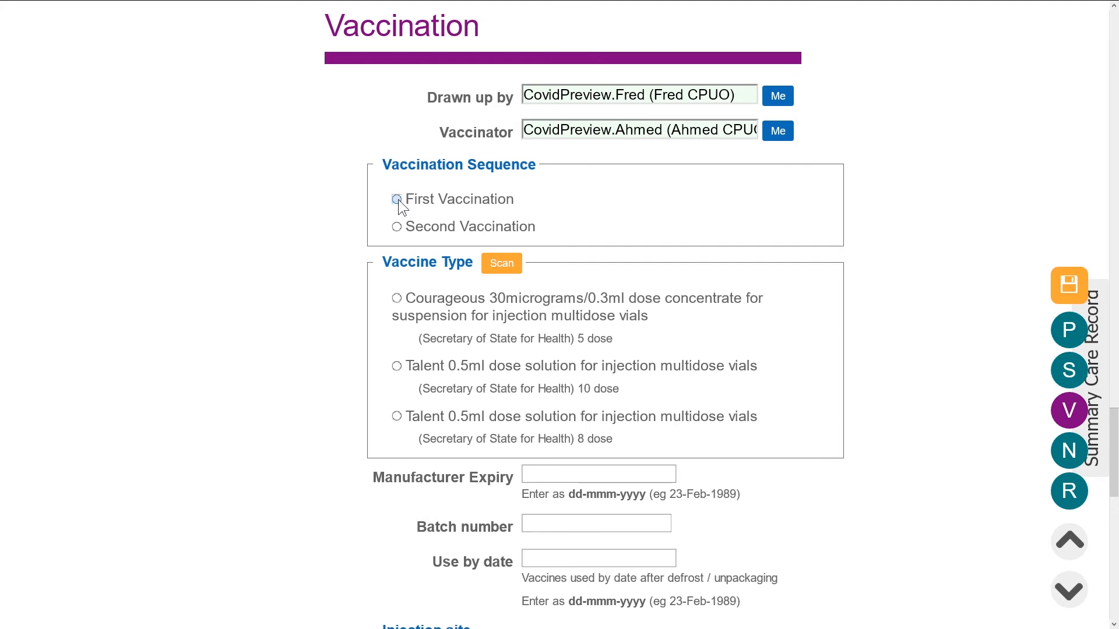
{"action": "left_click", "coordinate": [498, 262]}
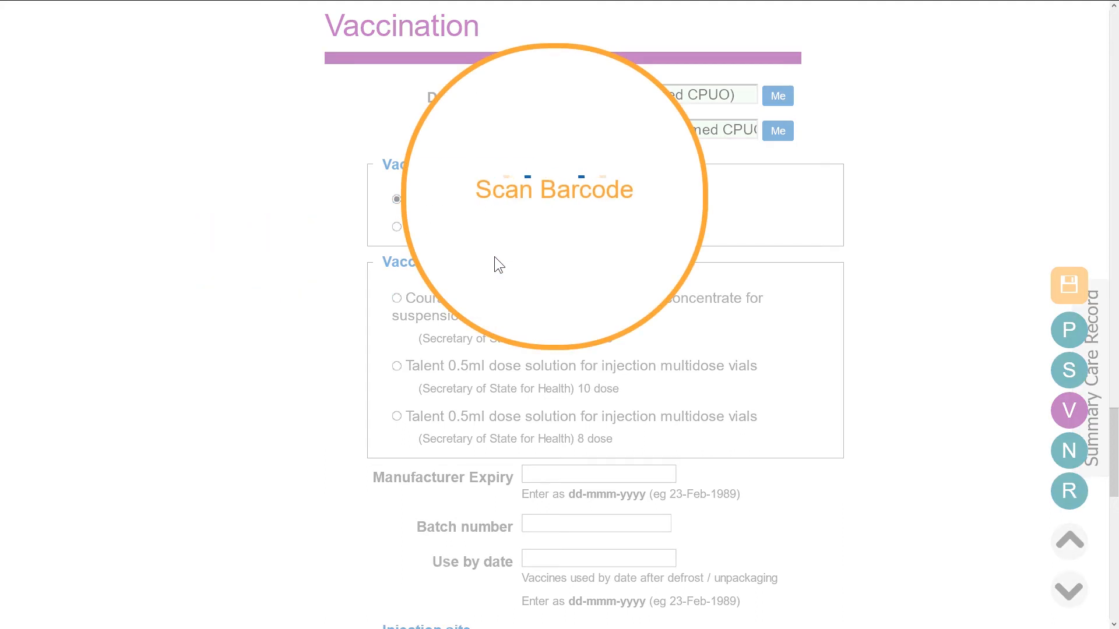
- Set the vaccine use-by date to 02-Dec-2020
{"action": "scroll", "coordinate": [496, 262], "scroll_direction": "down", "scroll_amount": 3}
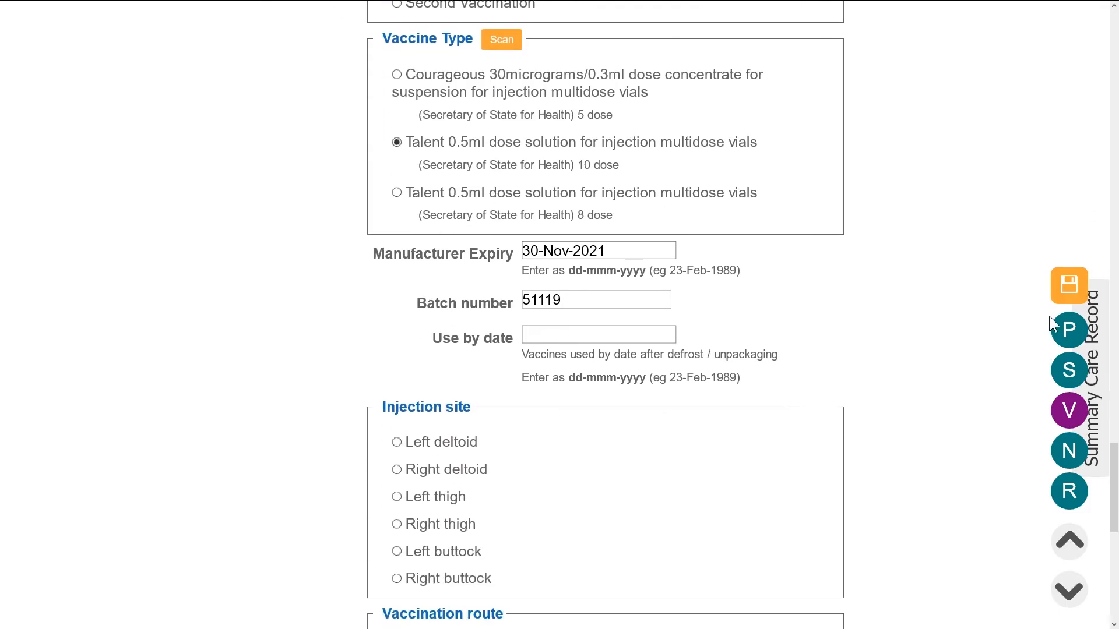
{"action": "left_click", "coordinate": [625, 337]}
{"action": "left_click", "coordinate": [761, 364]}
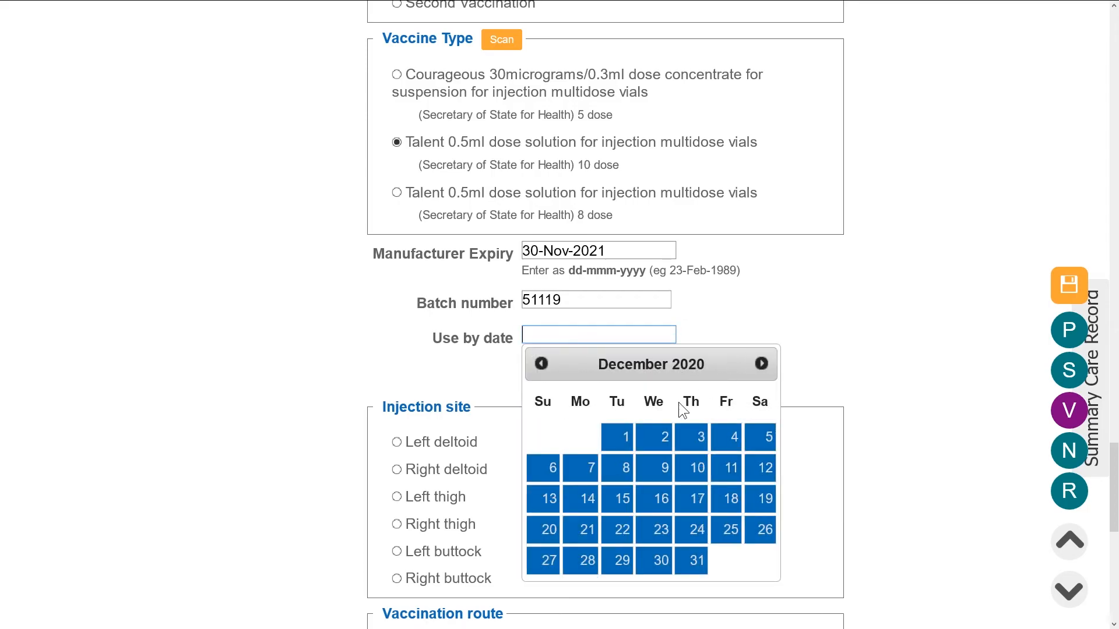
{"action": "left_click", "coordinate": [654, 437]}
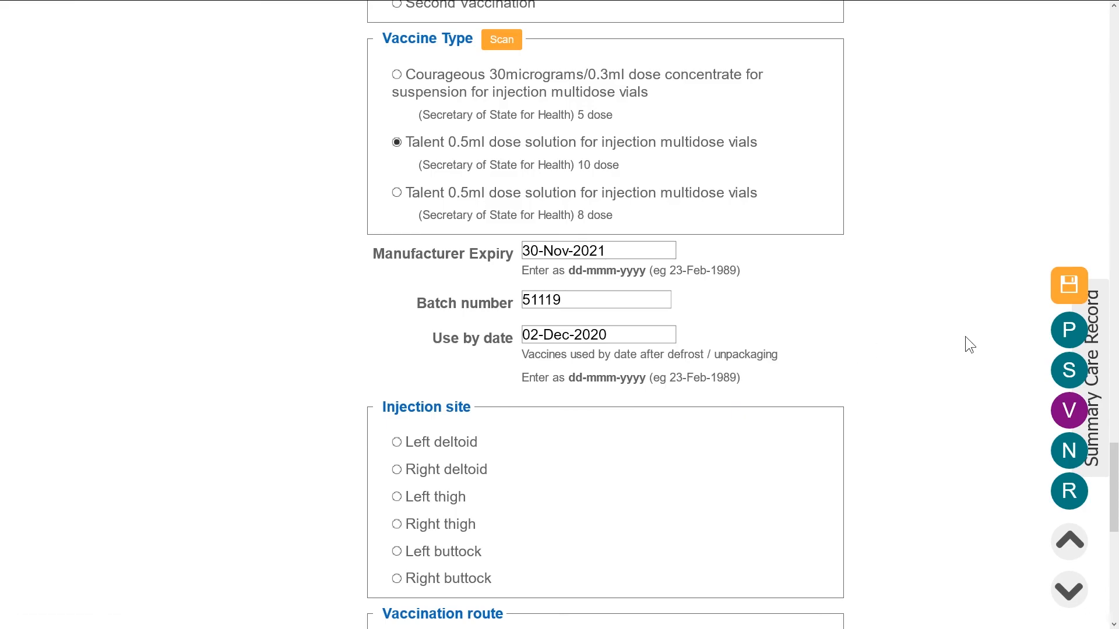
- Record injection site Left deltoid, route Intramuscular, and vaccination time 08:03
{"action": "scroll", "coordinate": [966, 332], "scroll_direction": "down", "scroll_amount": 4}
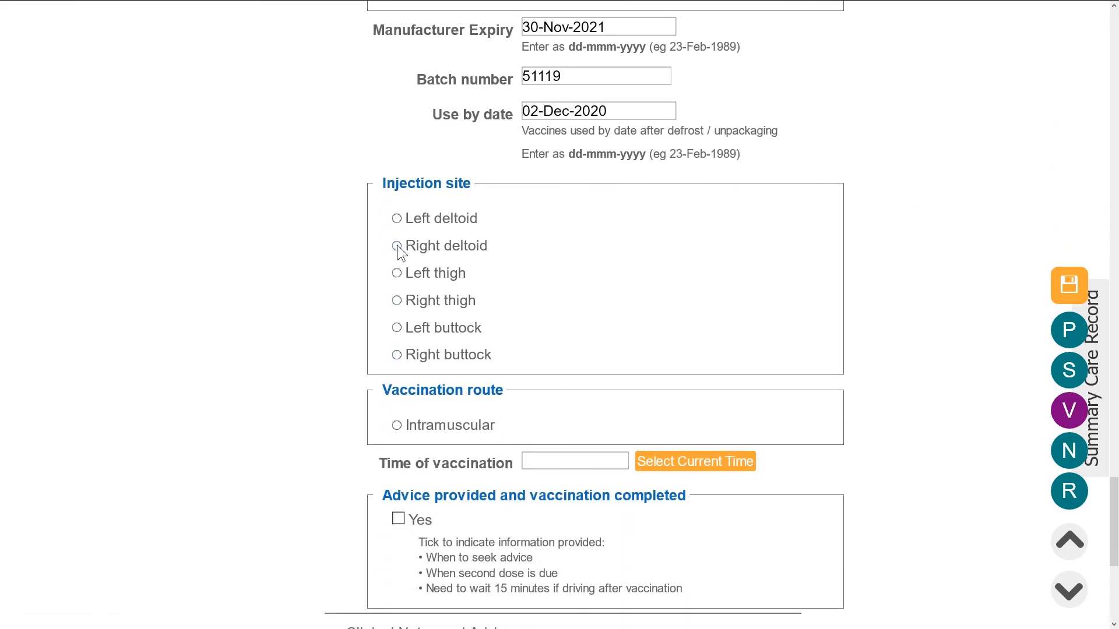
{"action": "left_click", "coordinate": [396, 274]}
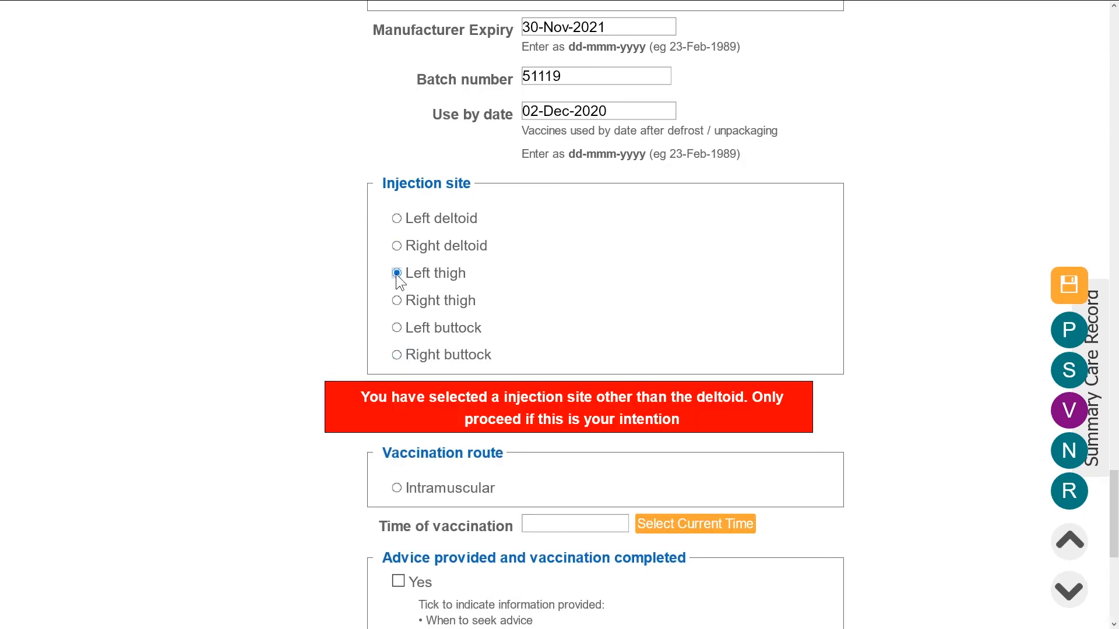
{"action": "left_click", "coordinate": [397, 219]}
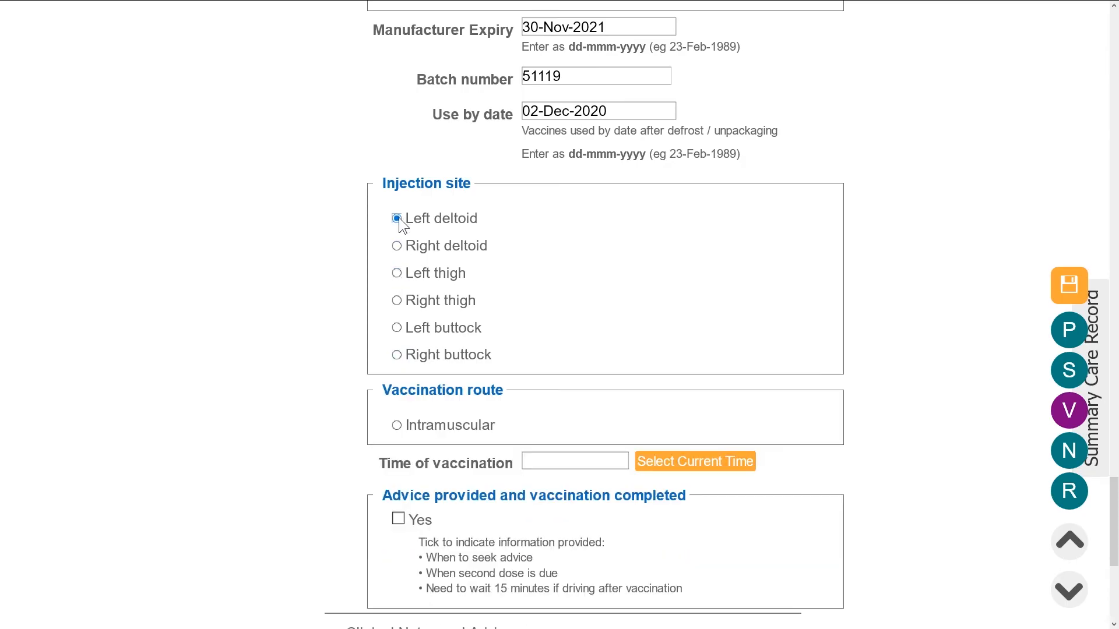
{"action": "left_click", "coordinate": [398, 426]}
{"action": "left_click", "coordinate": [724, 465]}
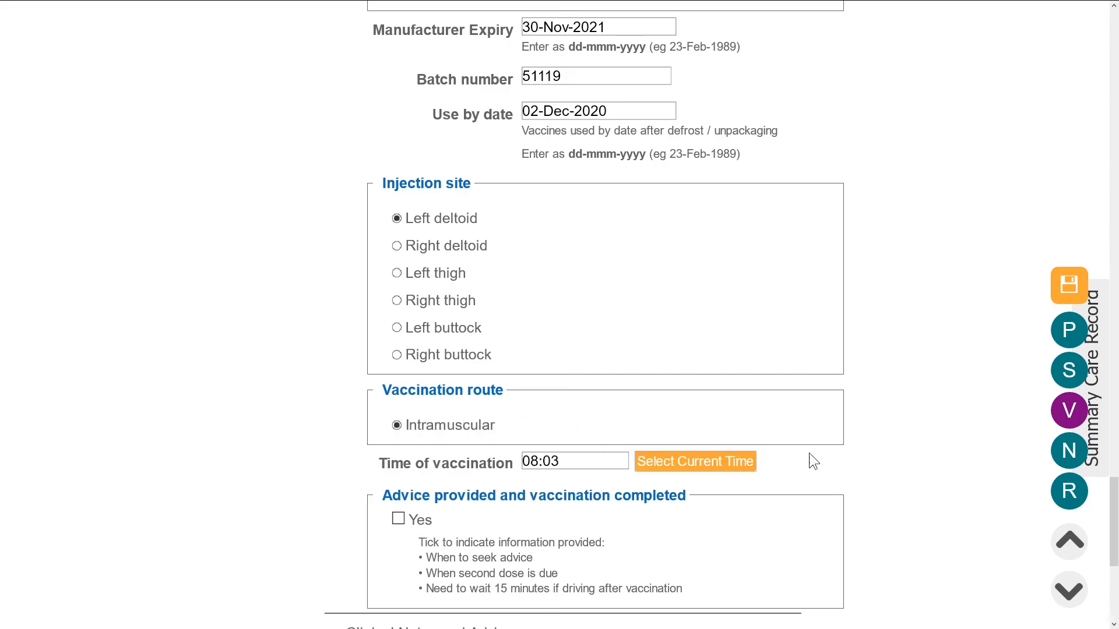
- Tick Yes for Advice provided and vaccination completed
{"action": "scroll", "coordinate": [866, 448], "scroll_direction": "down", "scroll_amount": 4}
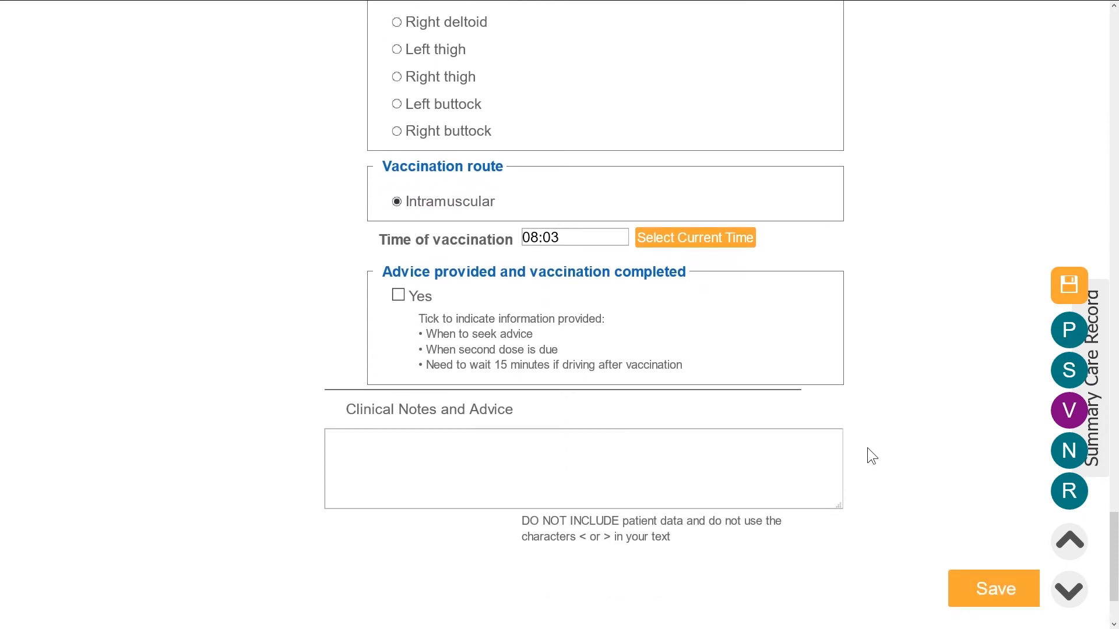
{"action": "left_click", "coordinate": [397, 296]}
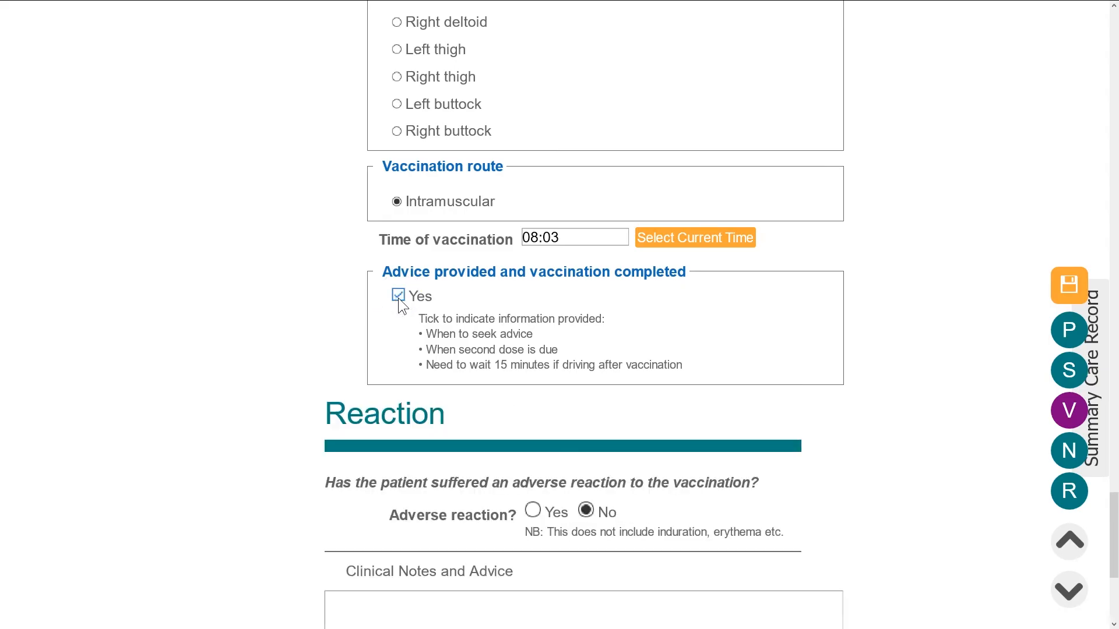
{"action": "scroll", "coordinate": [398, 298], "scroll_direction": "down", "scroll_amount": 2}
{"action": "scroll", "coordinate": [397, 298], "scroll_direction": "down", "scroll_amount": 2}
{"action": "left_click_drag", "start_coordinate": [393, 296], "coordinate": [473, 298]}
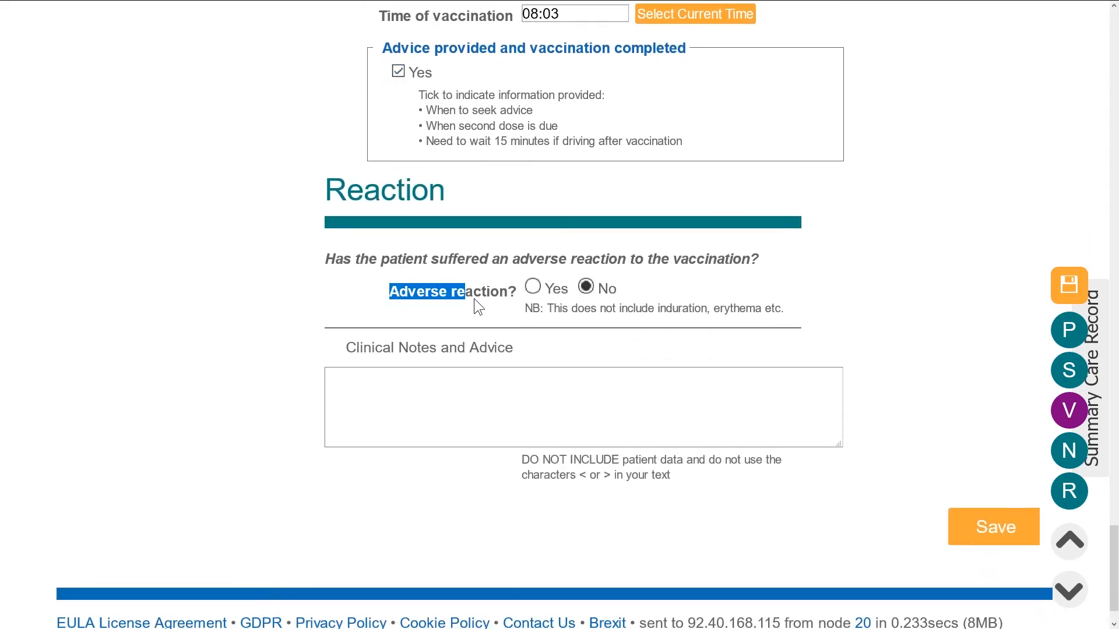
{"action": "left_click", "coordinate": [906, 422]}
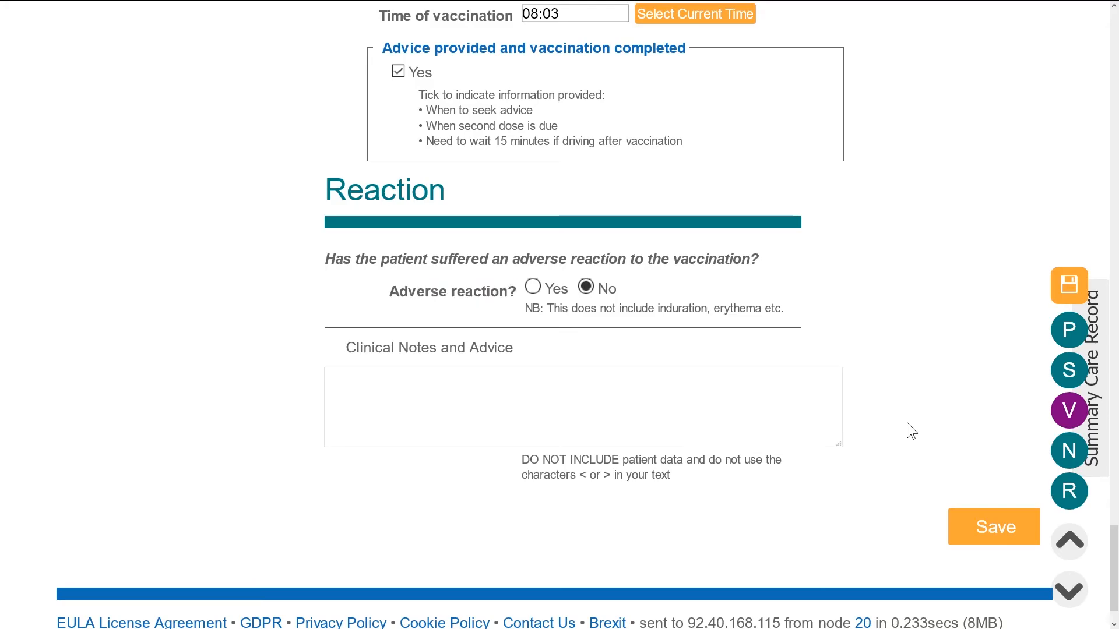
- Save the vaccination record and review the queued GP letter and PostVaccPatientInfo notifications
{"action": "left_click", "coordinate": [987, 530]}
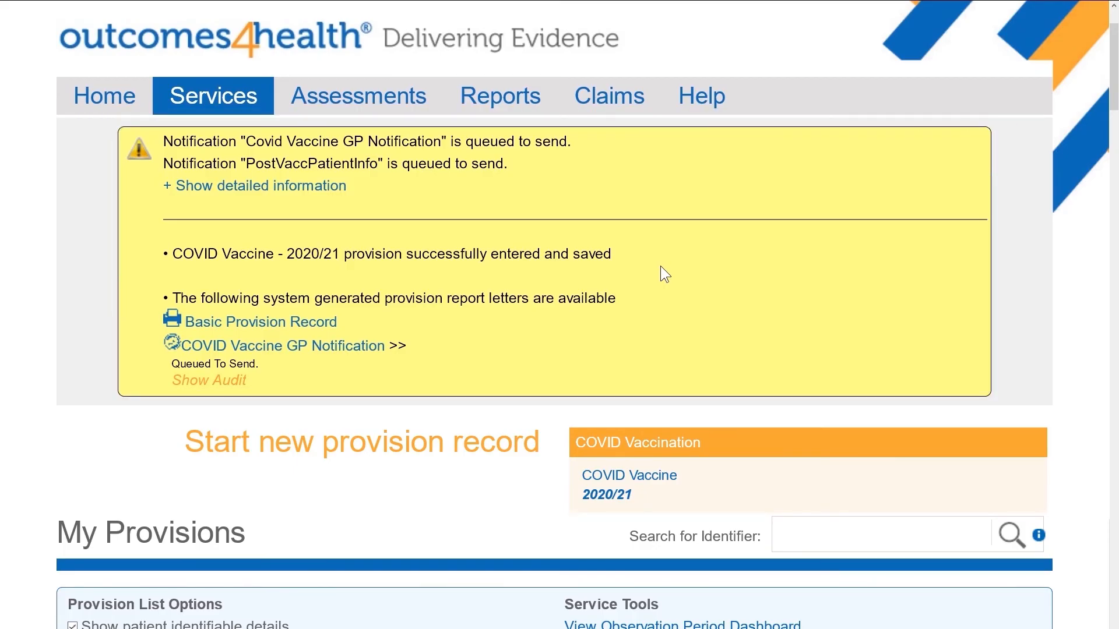
{"action": "left_click_drag", "start_coordinate": [415, 345], "coordinate": [160, 338]}
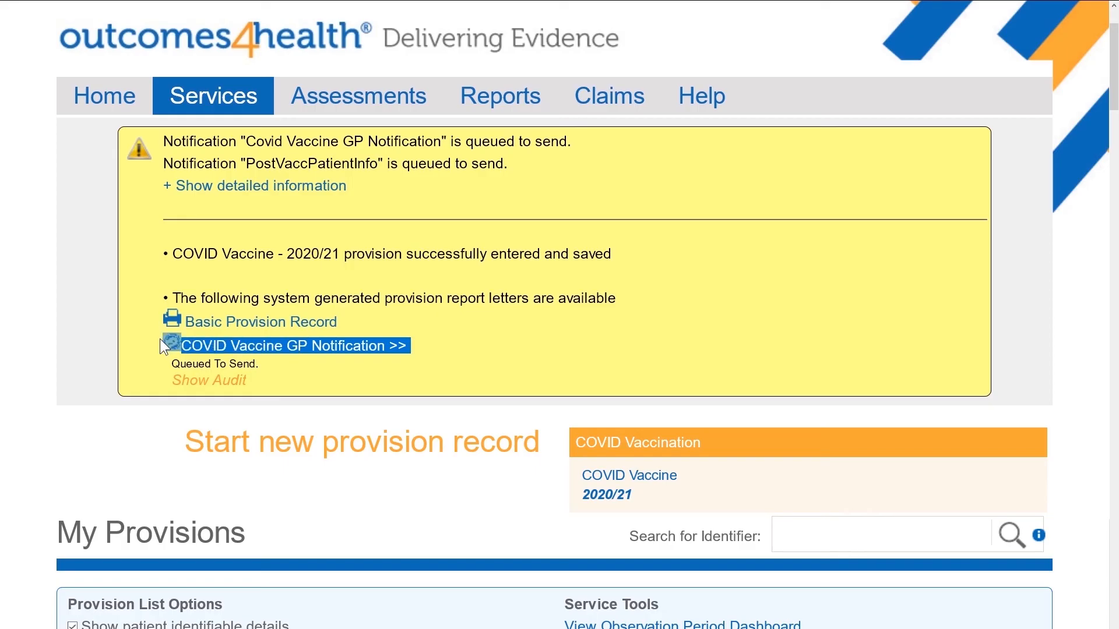
{"action": "left_click", "coordinate": [618, 346]}
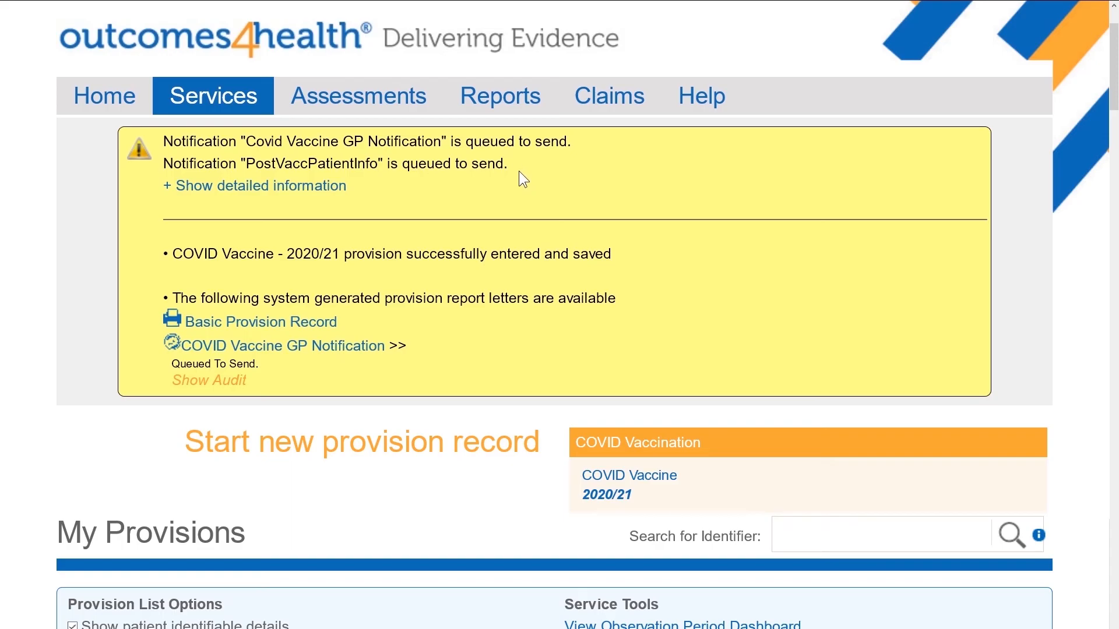
{"action": "left_click_drag", "start_coordinate": [507, 163], "coordinate": [166, 164]}
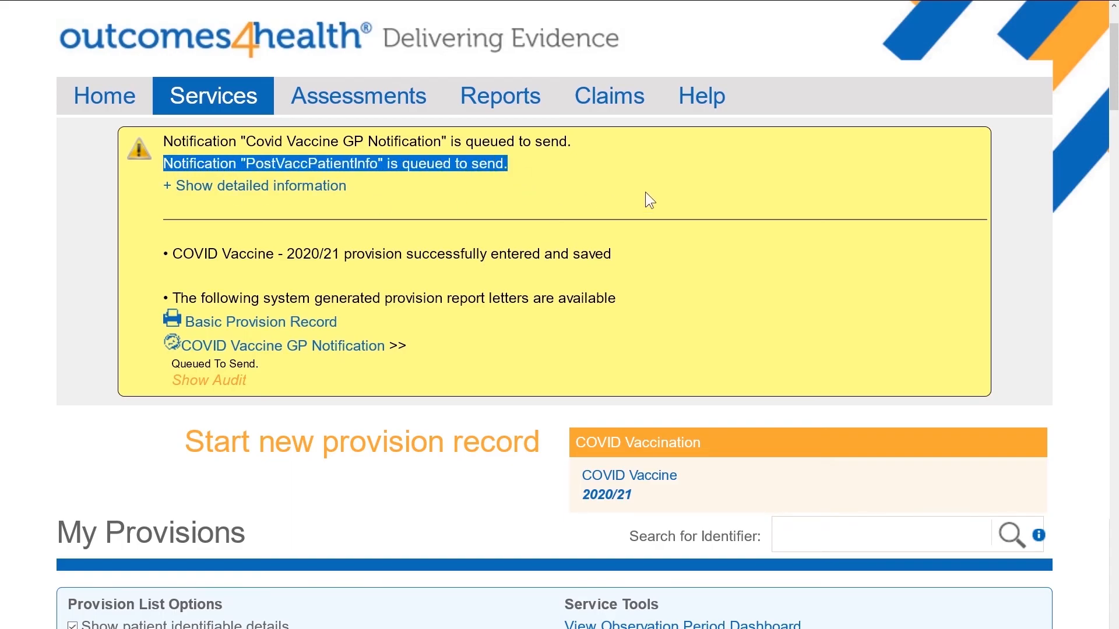
{"action": "left_click", "coordinate": [755, 183]}
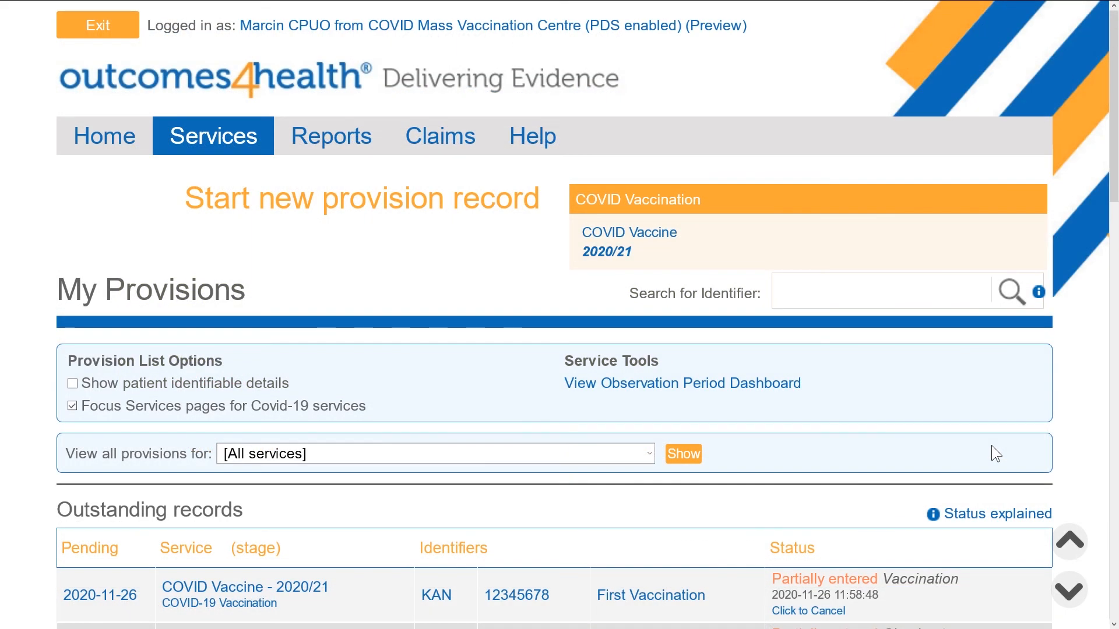
- Turn on and confirm showing patient identifiable details in the provision lists
{"action": "scroll", "coordinate": [992, 443], "scroll_direction": "down", "scroll_amount": 2}
{"action": "scroll", "coordinate": [992, 443], "scroll_direction": "down", "scroll_amount": 8}
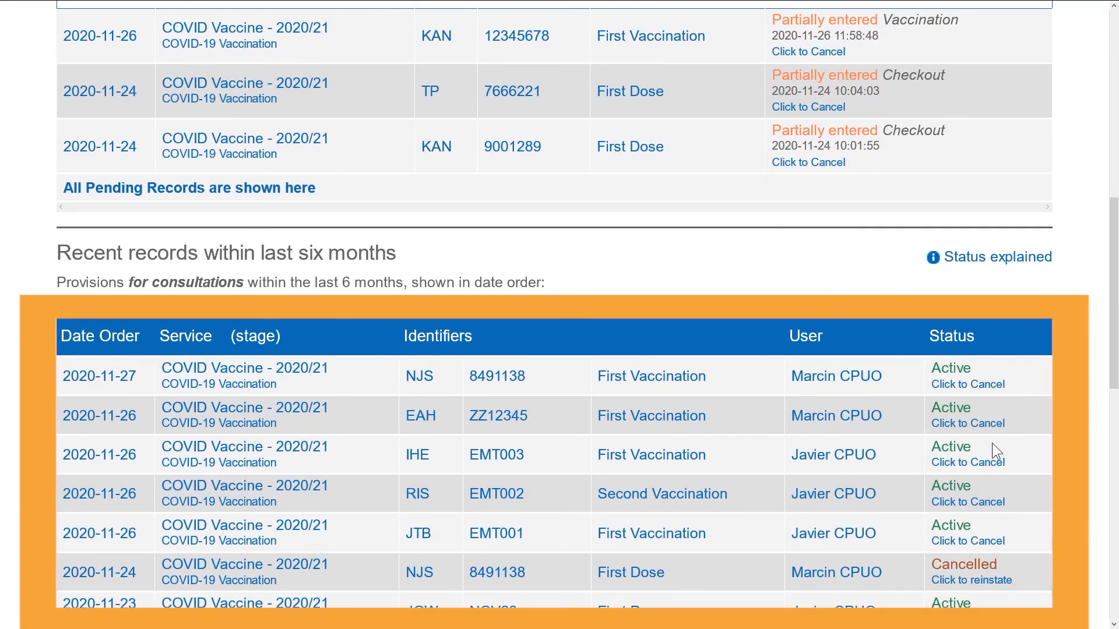
{"action": "scroll", "coordinate": [984, 442], "scroll_direction": "up", "scroll_amount": 6}
{"action": "scroll", "coordinate": [920, 436], "scroll_direction": "up", "scroll_amount": 2}
{"action": "left_click", "coordinate": [72, 272]}
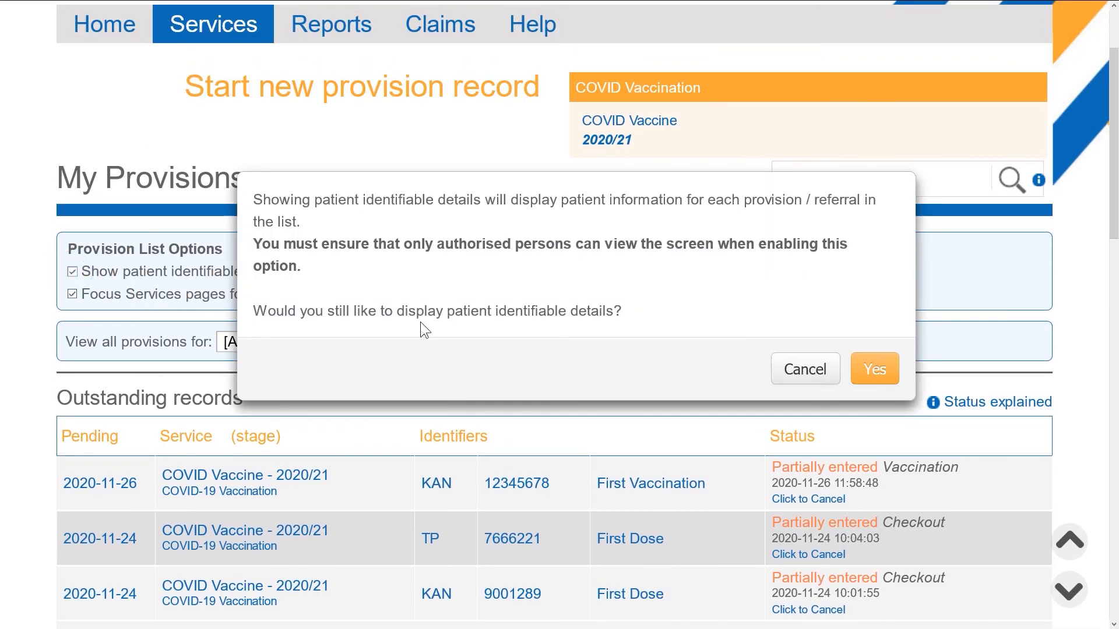
{"action": "left_click", "coordinate": [883, 369]}
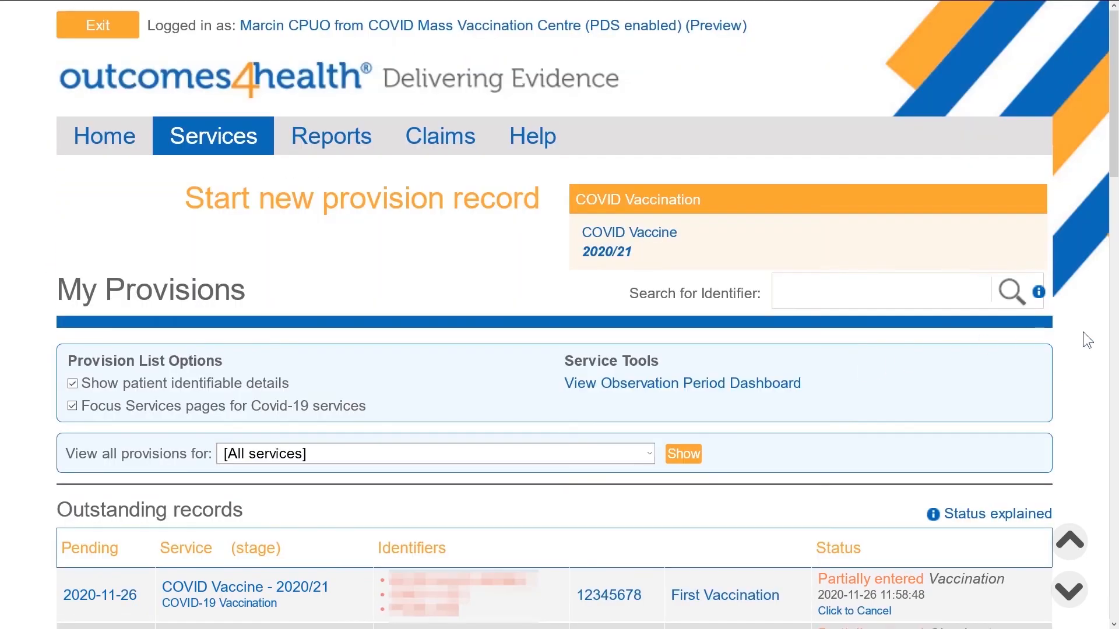
- Search provisions by identifier for the patient's full name, chosen from the suggestions
{"action": "scroll", "coordinate": [1083, 333], "scroll_direction": "down", "scroll_amount": 12}
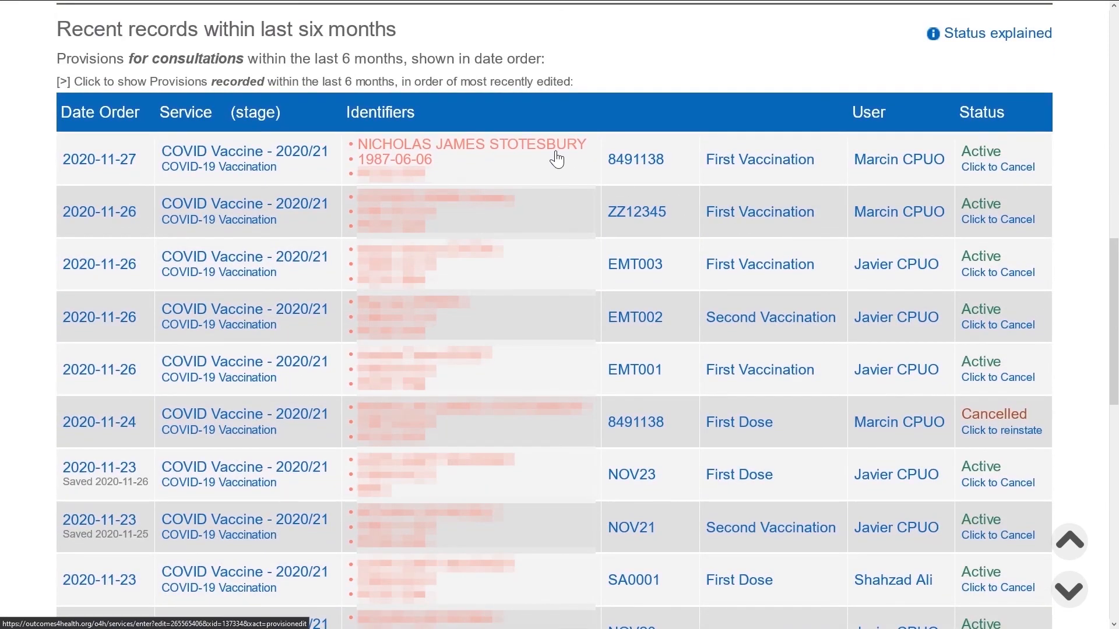
{"action": "scroll", "coordinate": [944, 271], "scroll_direction": "up", "scroll_amount": 5}
{"action": "scroll", "coordinate": [945, 272], "scroll_direction": "up", "scroll_amount": 5}
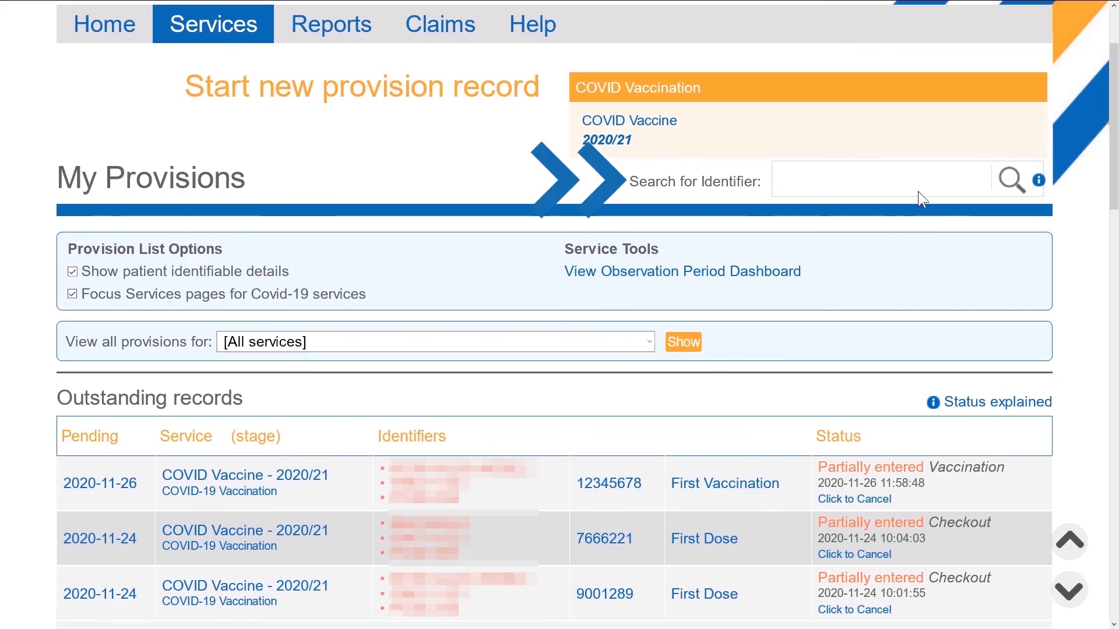
{"action": "left_click", "coordinate": [923, 182]}
{"action": "type", "text": "nicho"}
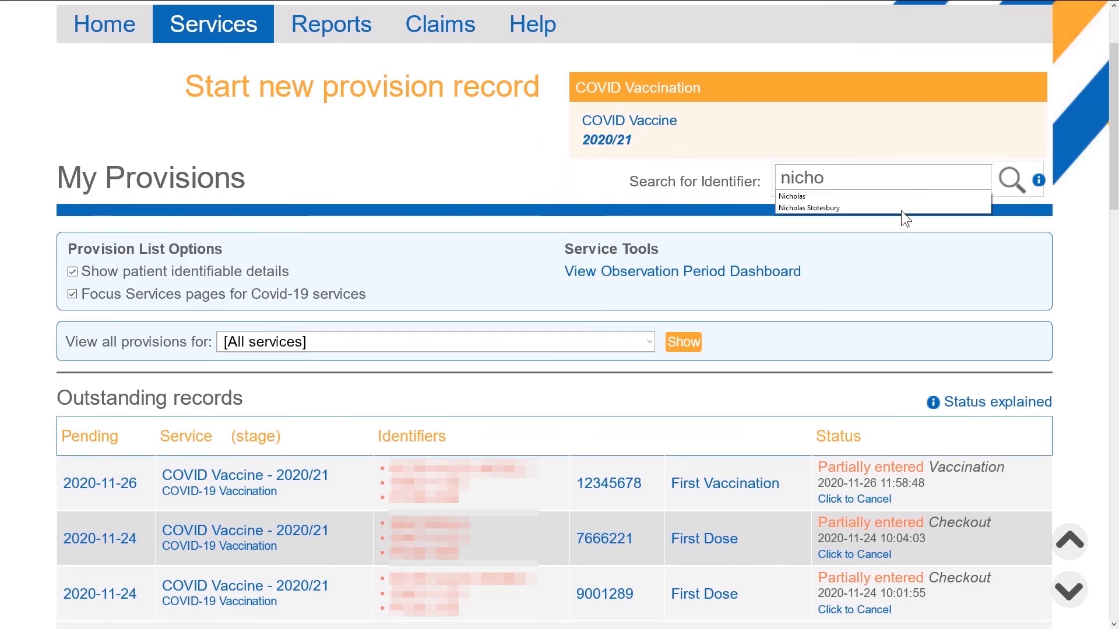
{"action": "left_click", "coordinate": [828, 206]}
{"action": "left_click", "coordinate": [1011, 180]}
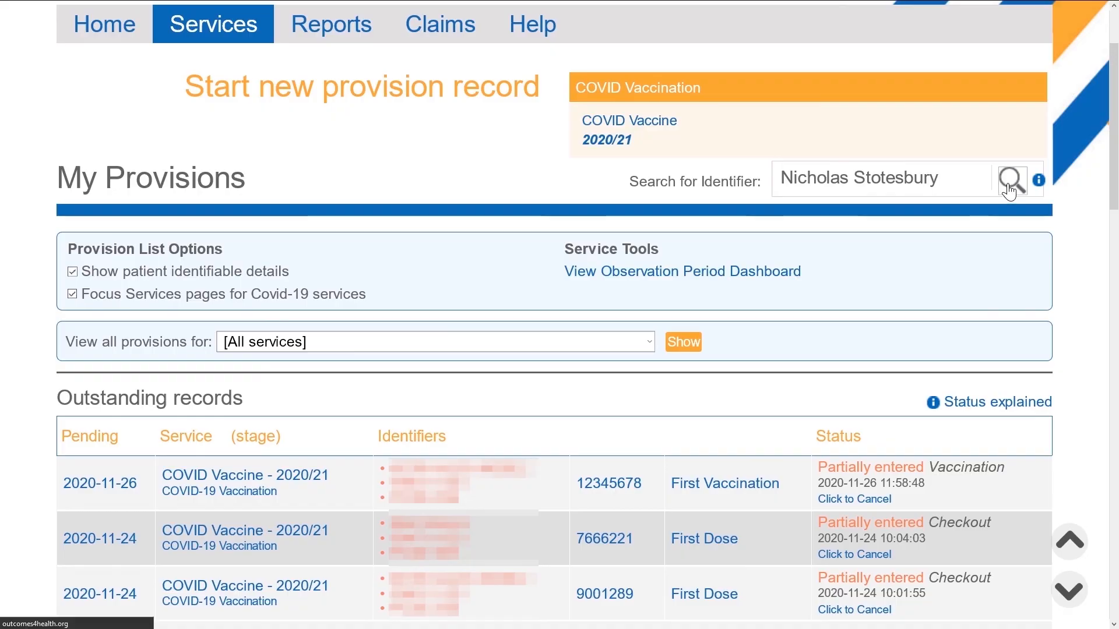
- On the latest COVID vaccine record, set Adverse reaction to Yes with Acute urticaria, severity Mild
{"action": "left_click", "coordinate": [665, 308]}
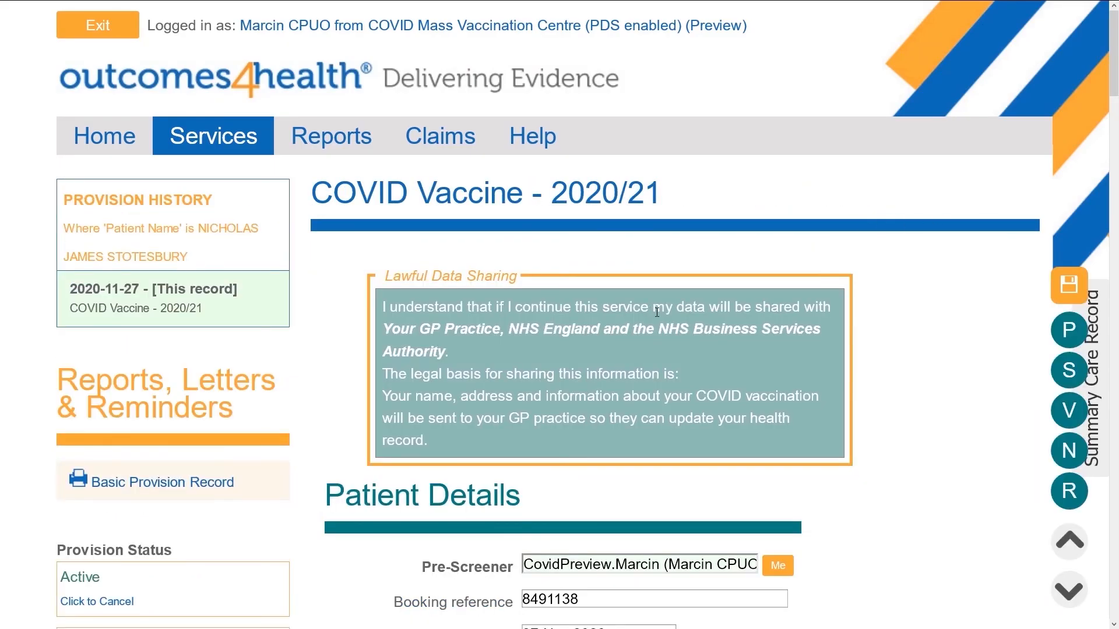
{"action": "left_click", "coordinate": [1076, 493]}
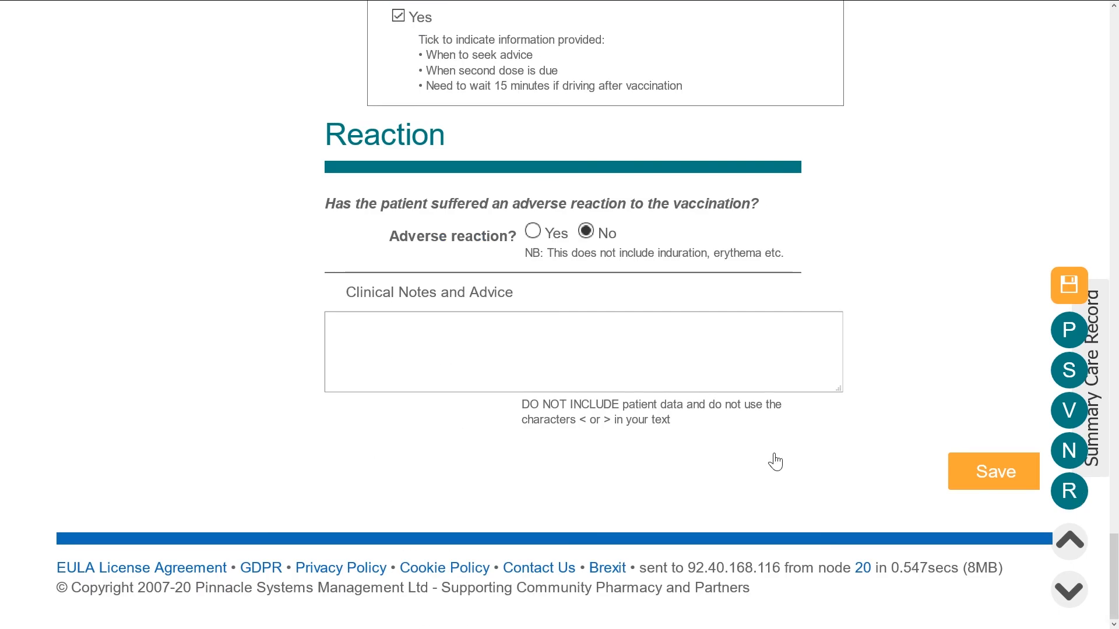
{"action": "left_click", "coordinate": [533, 231]}
{"action": "left_click", "coordinate": [538, 280]}
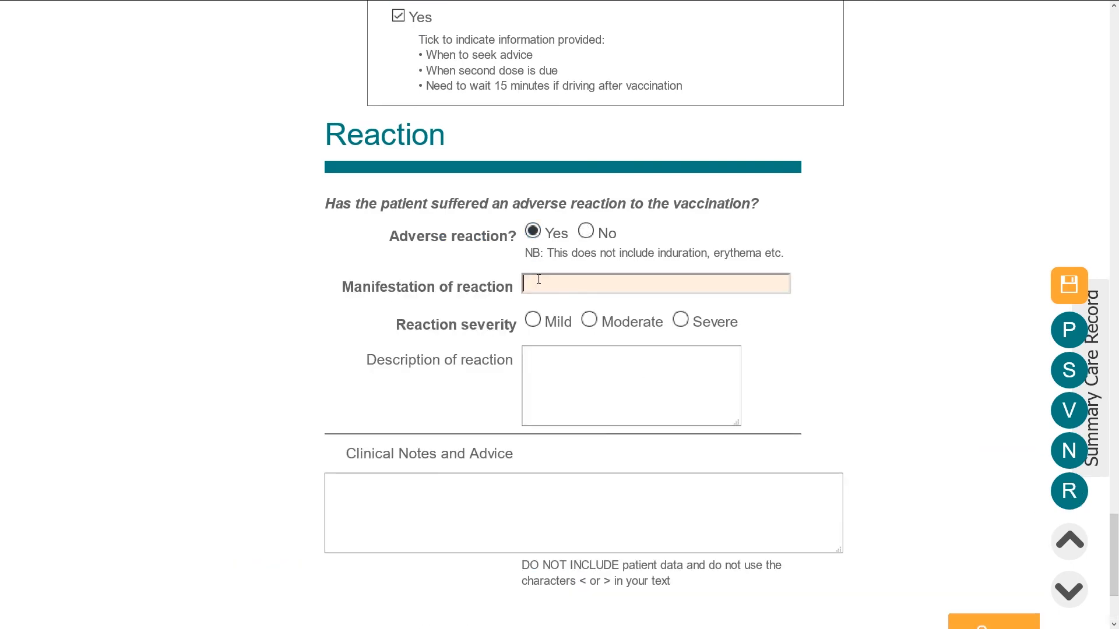
{"action": "type", "text": "acute urtic"}
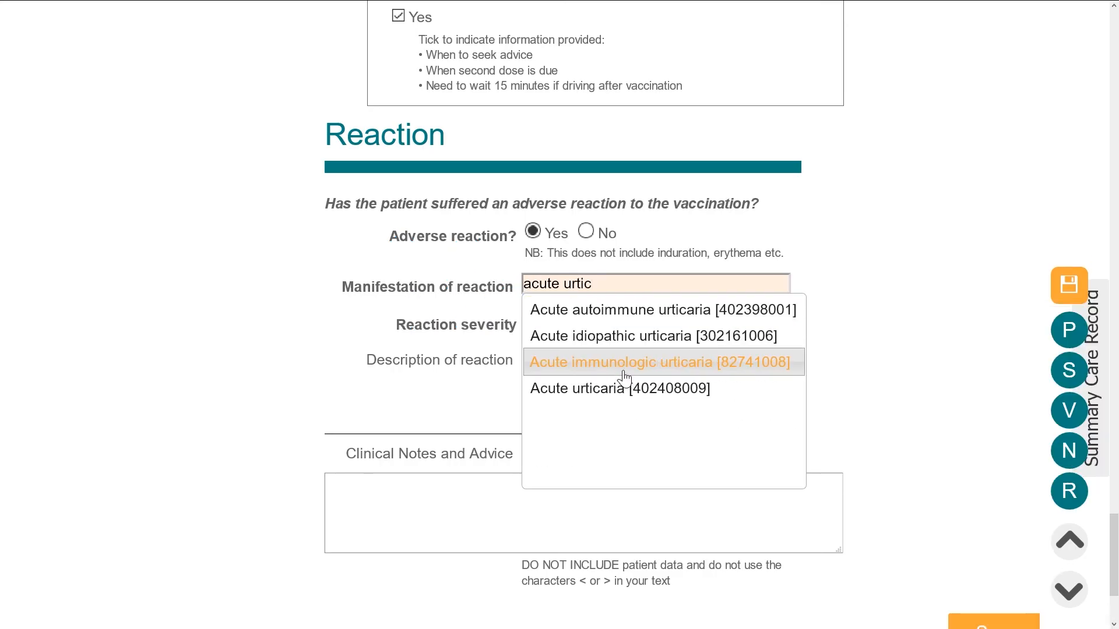
{"action": "left_click", "coordinate": [616, 388]}
{"action": "left_click", "coordinate": [539, 318]}
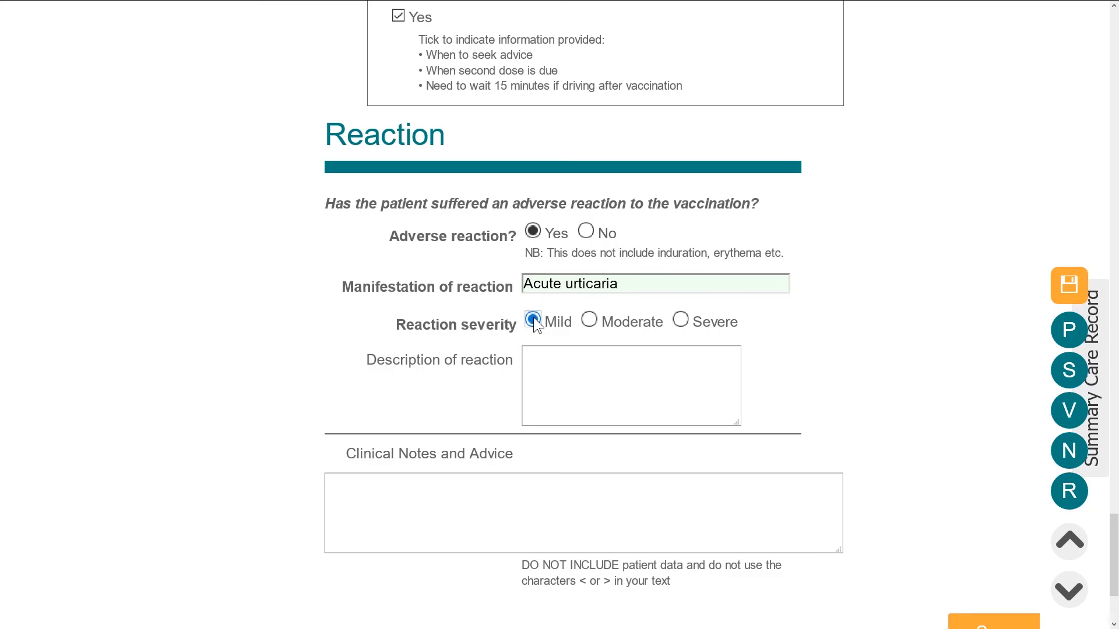
- Save the updated COVID vaccination record with the reaction details
{"action": "left_click_drag", "start_coordinate": [368, 359], "coordinate": [471, 365]}
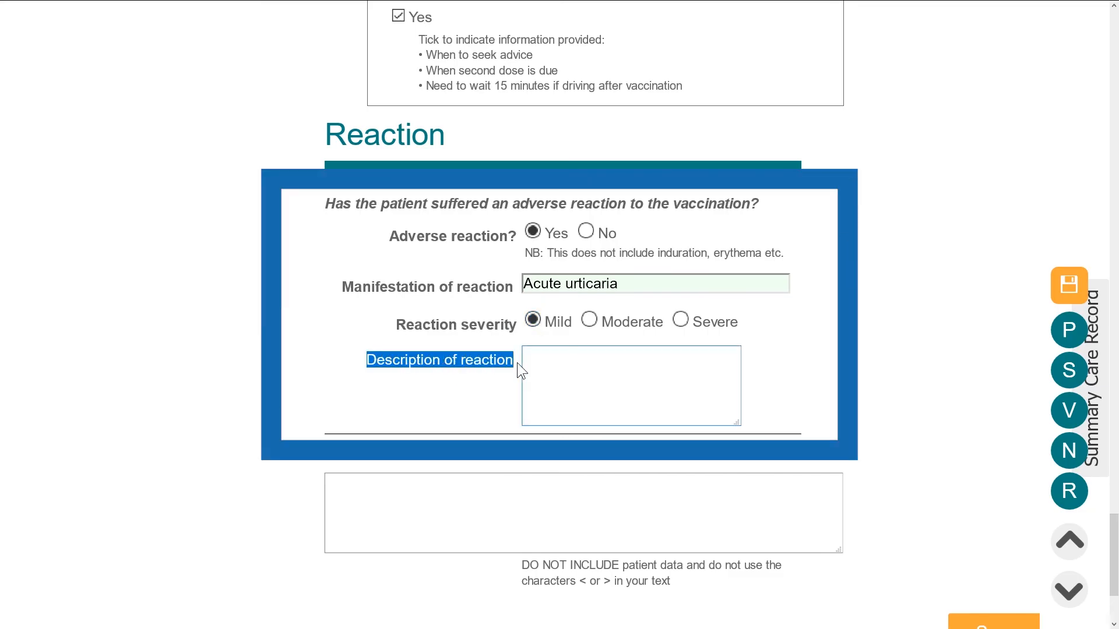
{"action": "left_click", "coordinate": [795, 369]}
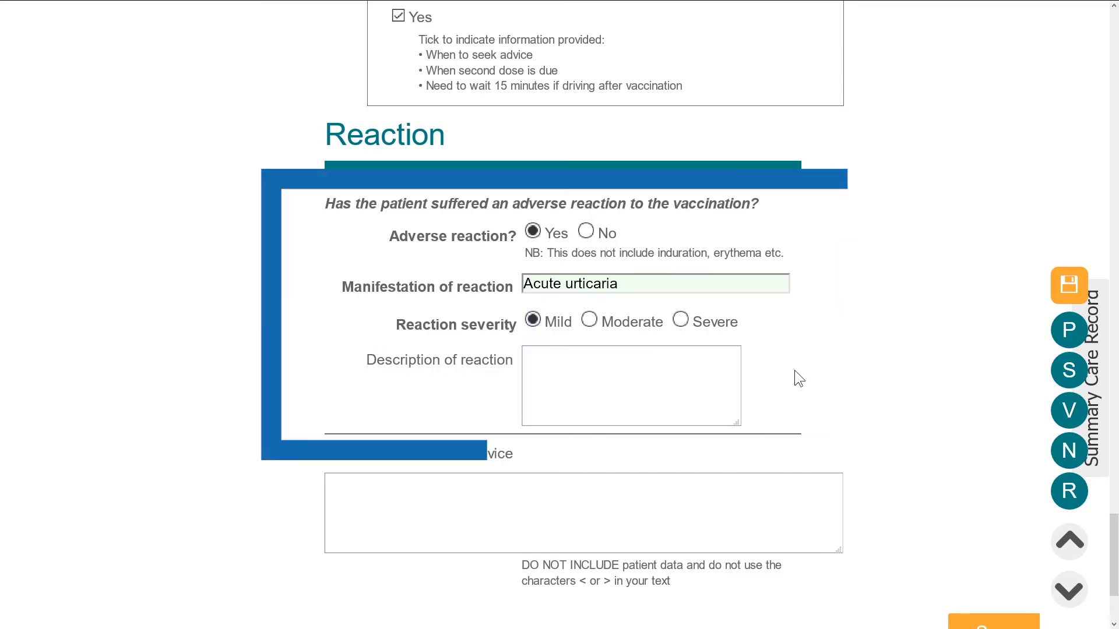
{"action": "scroll", "coordinate": [794, 373], "scroll_direction": "down", "scroll_amount": 3}
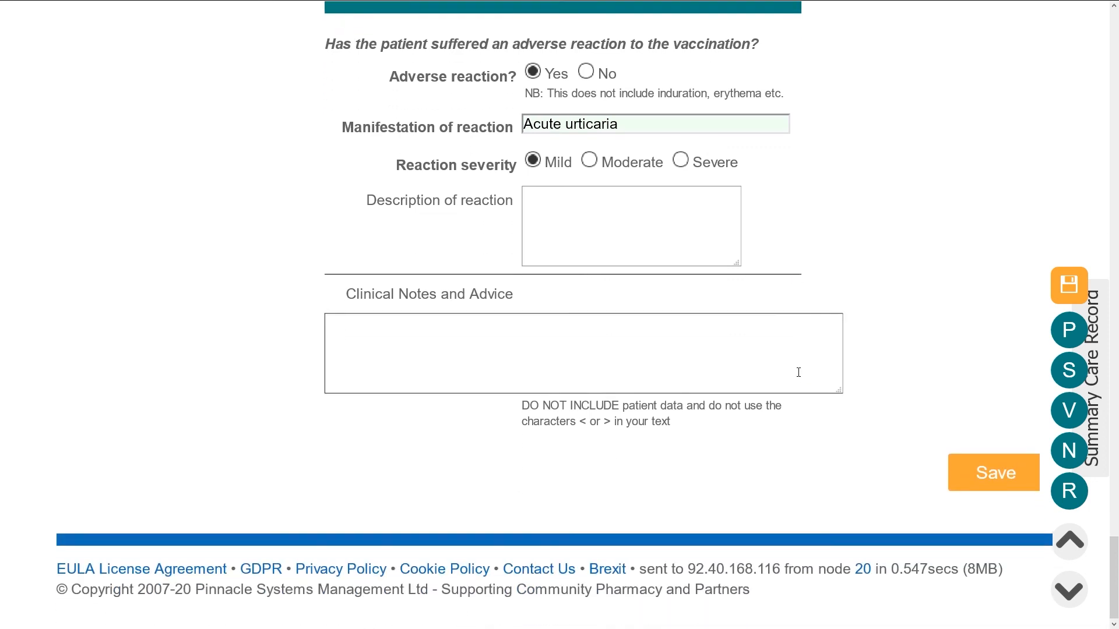
{"action": "left_click", "coordinate": [966, 473]}
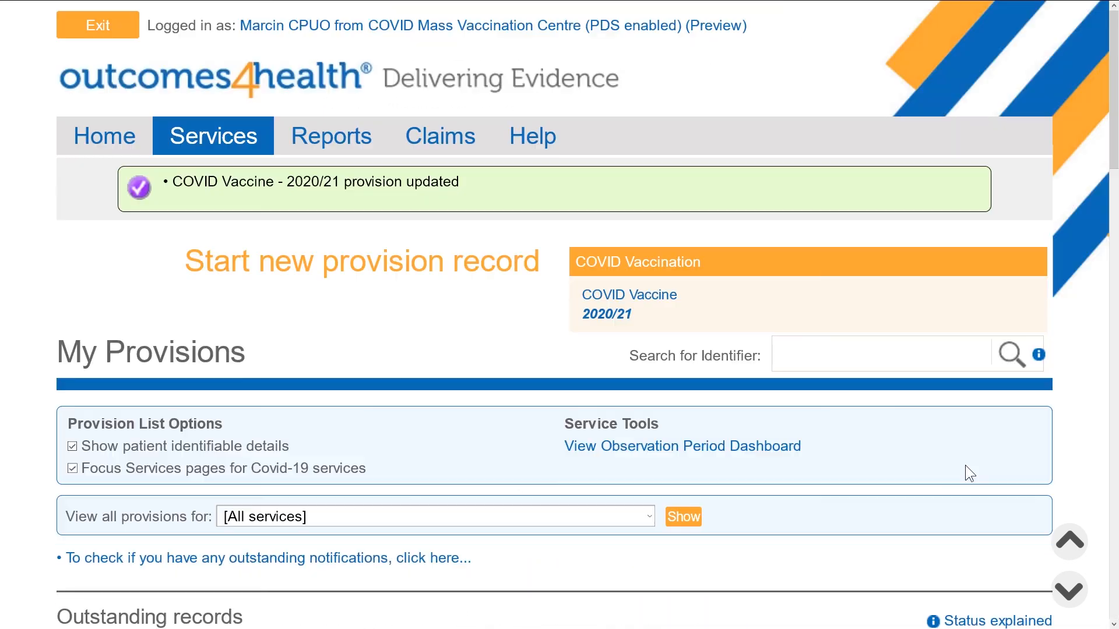